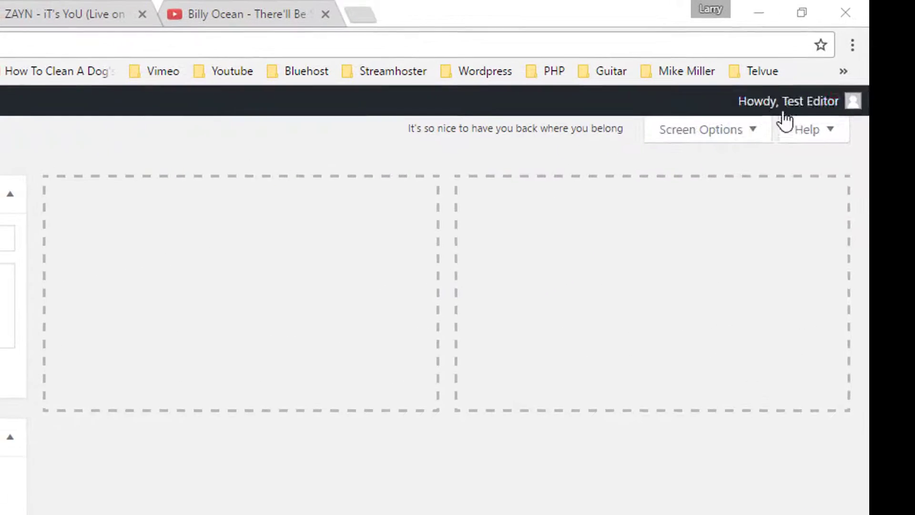
Create a new WordPress post and switch its editor to Visual mode
mouse_move(878, 53)
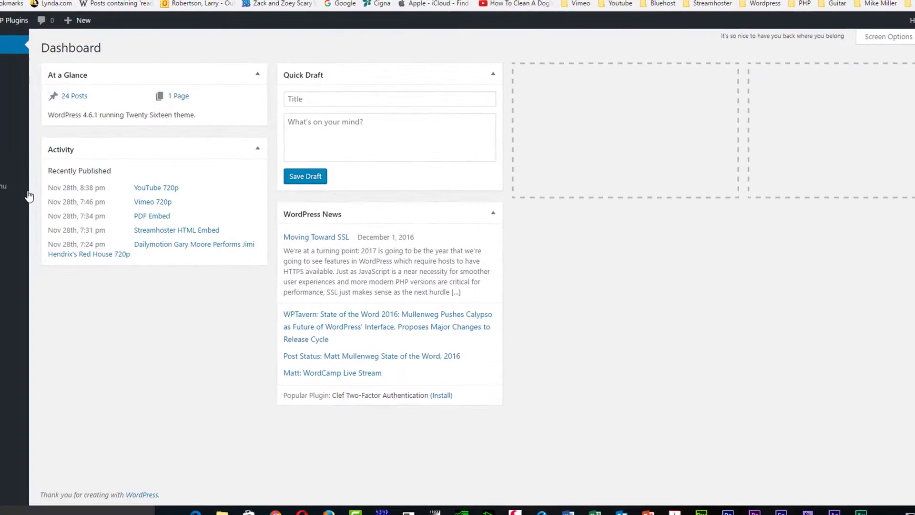
left_click(52, 85)
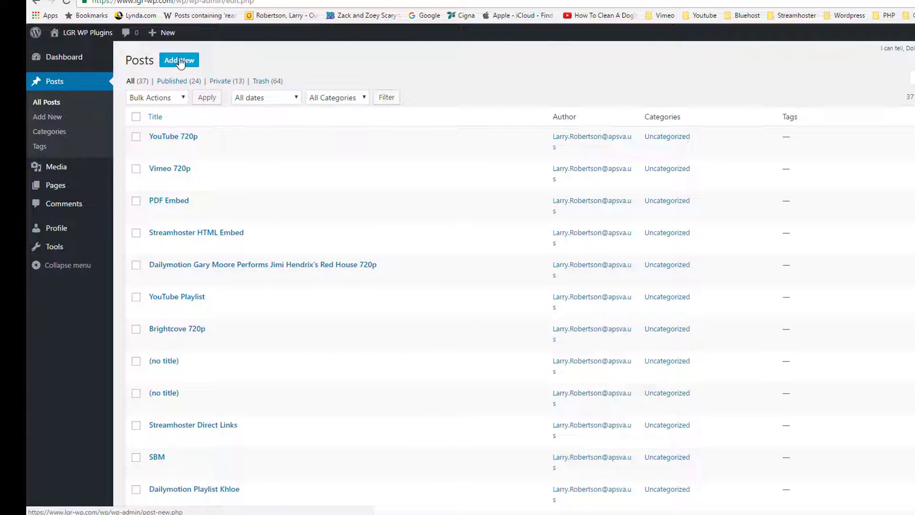
left_click(176, 61)
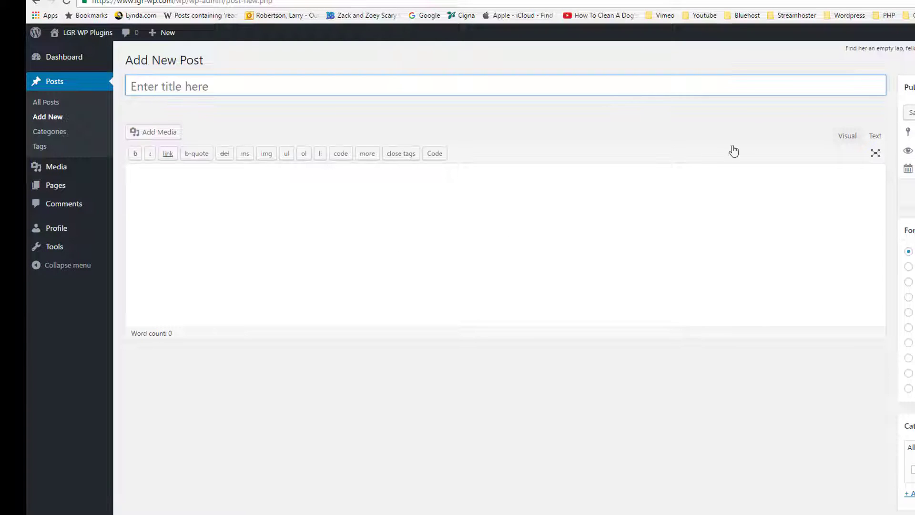
left_click(848, 136)
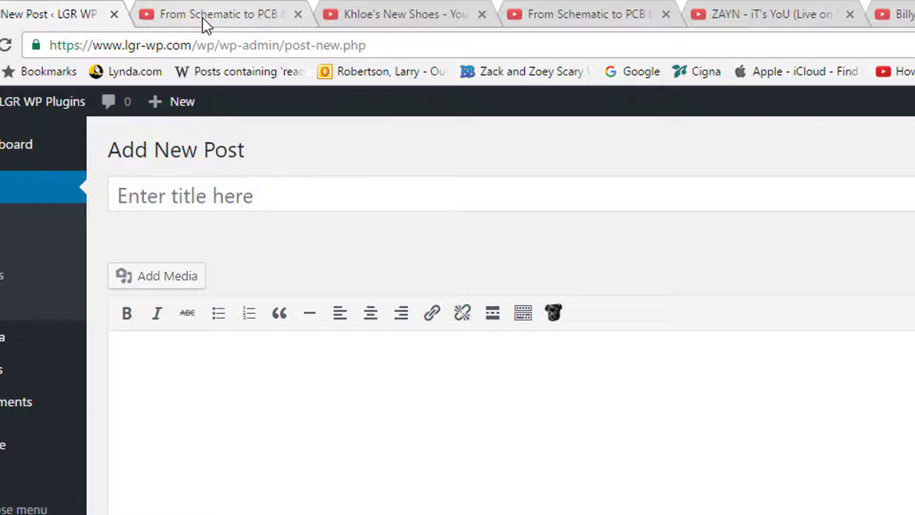
Copy the web address of the "Khloe's New Shoes" video from its open YouTube page
left_click(205, 15)
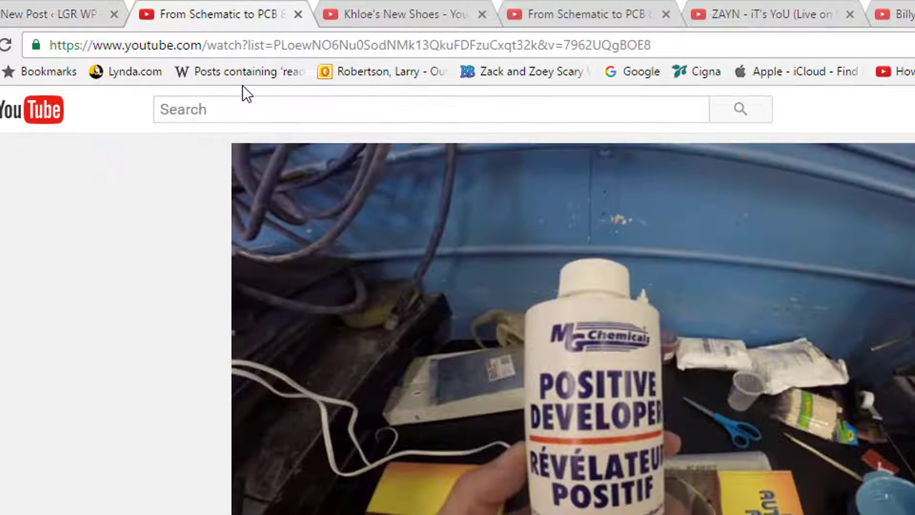
left_click(373, 12)
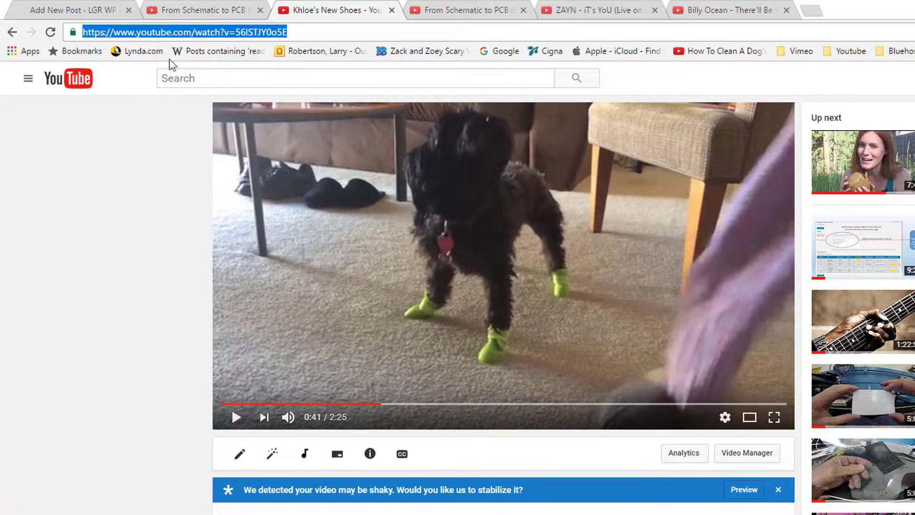
right_click(160, 34)
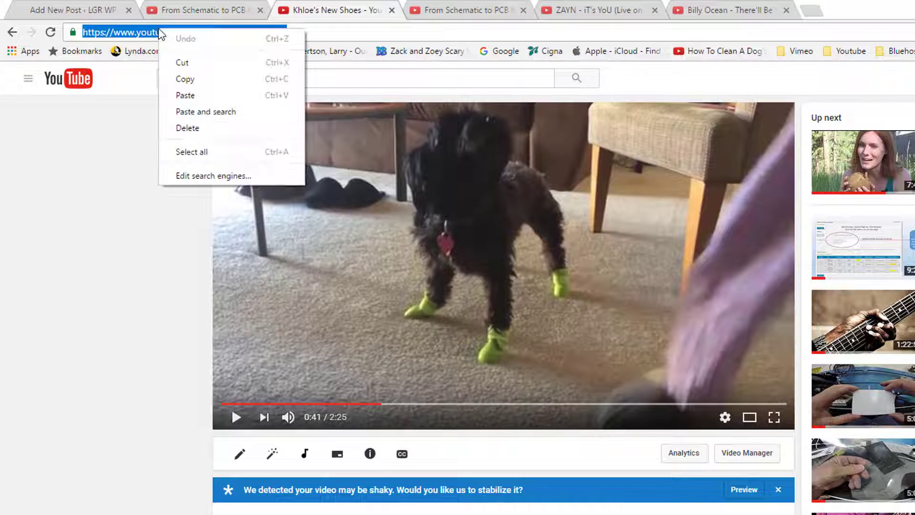
left_click(173, 79)
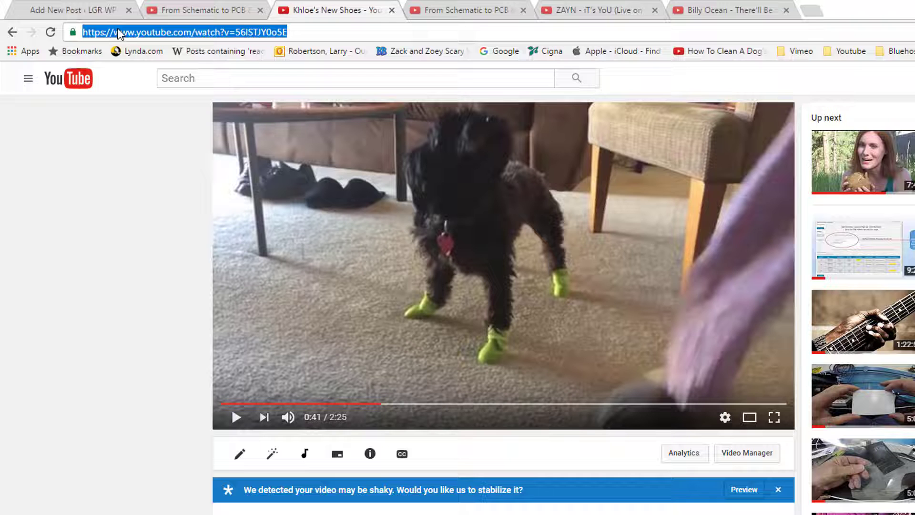
Back in the new post, start an embed shortcode for a Youtube video with the copied URL and check its preview
left_click(76, 12)
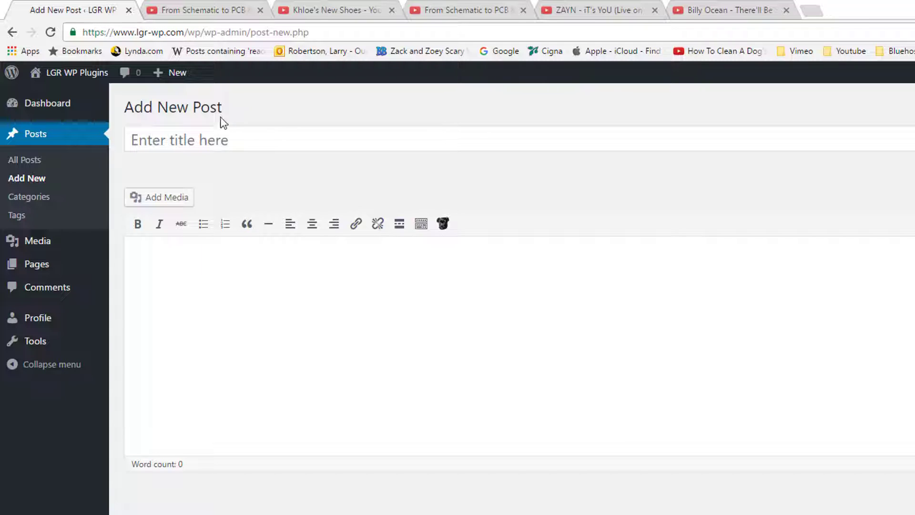
left_click(442, 224)
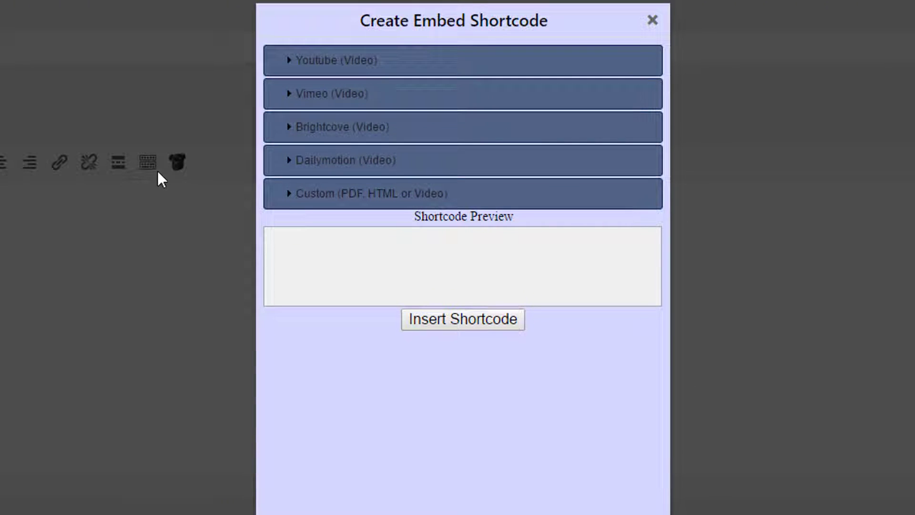
left_click(341, 64)
left_click(580, 107)
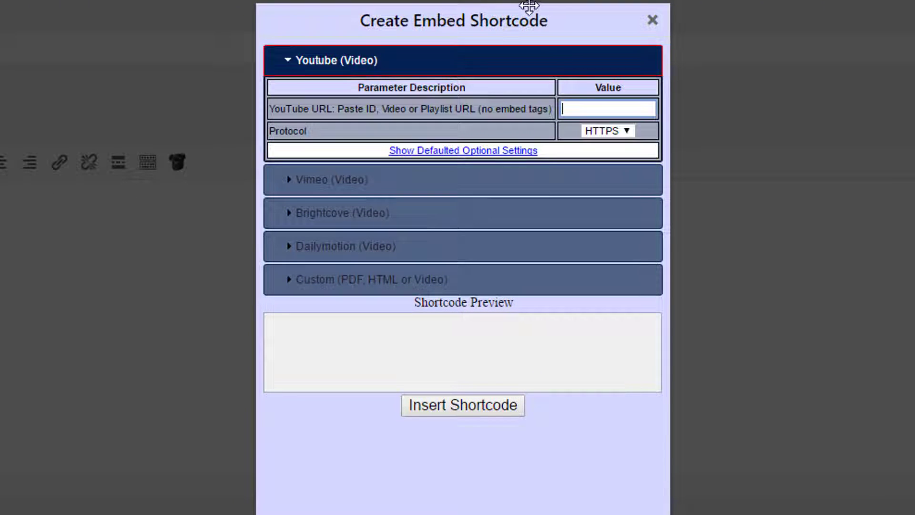
key("ctrl+v")
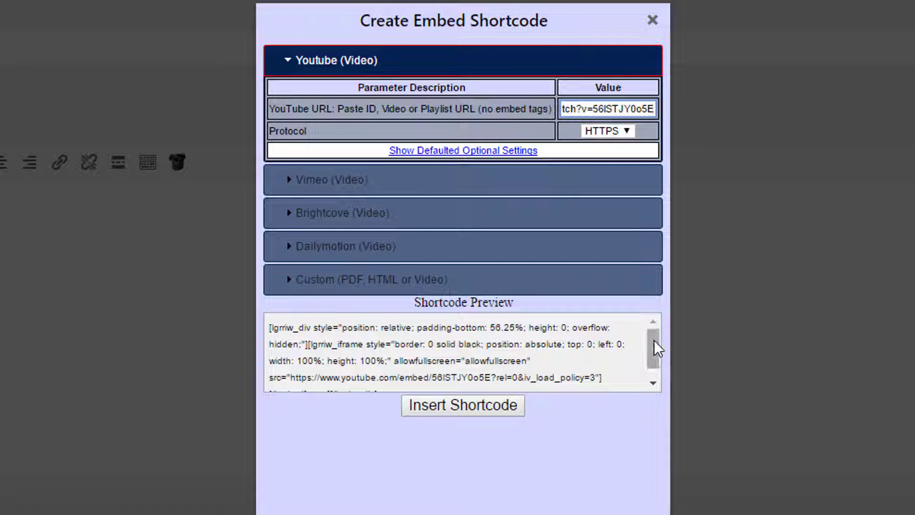
mouse_move(653, 339)
left_mouse_down()
mouse_move(656, 380)
mouse_move(653, 330)
left_mouse_up()
left_click_drag(653, 339, 656, 389)
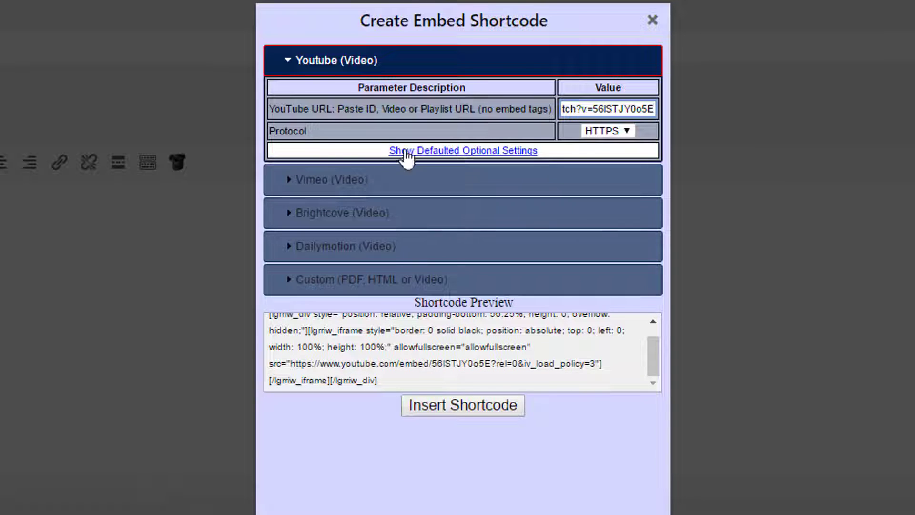
Show the defaulted optional settings and give the video a Large border in red
left_click(424, 152)
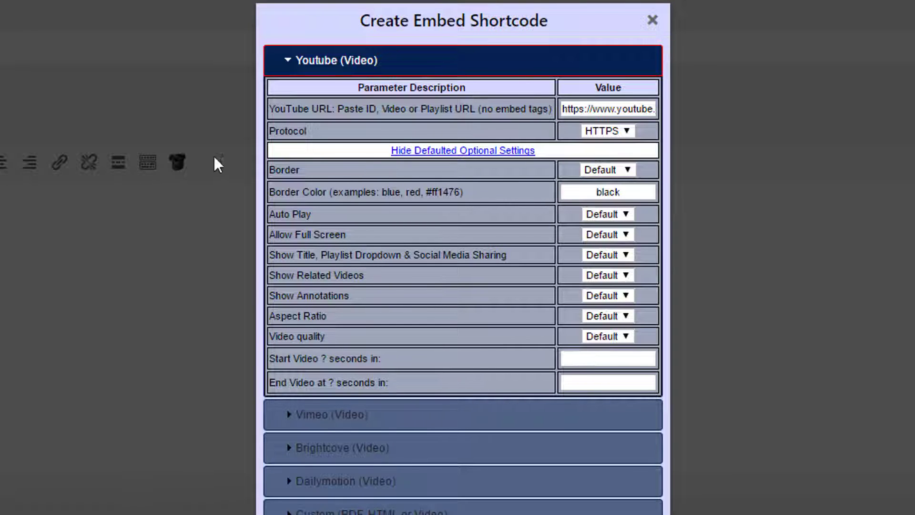
left_click(628, 167)
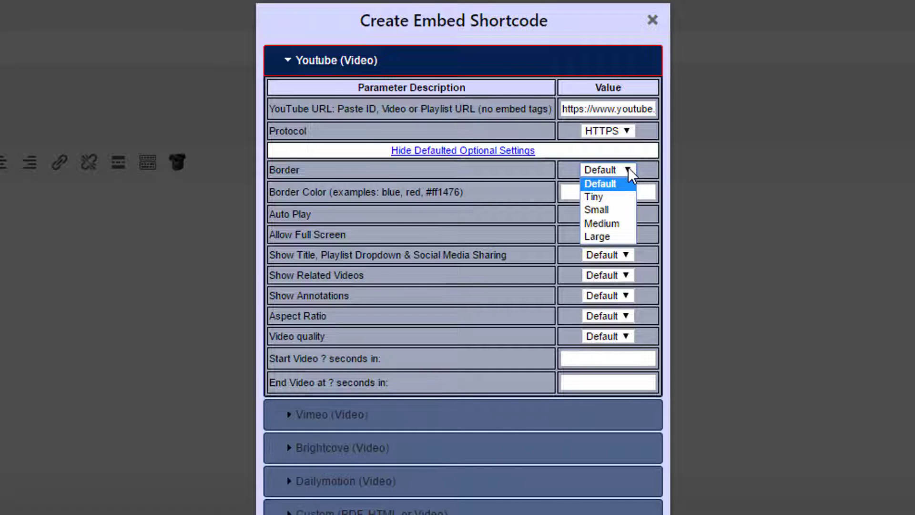
left_click(594, 235)
left_click(624, 192)
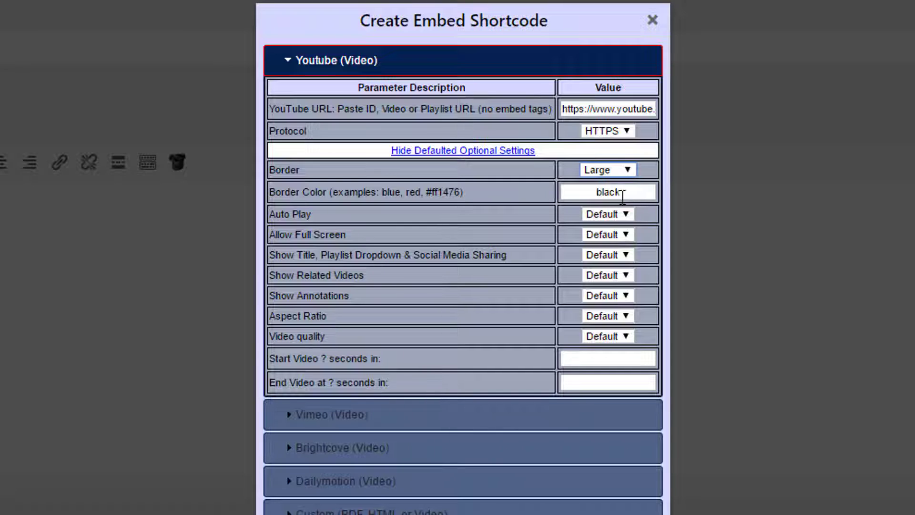
double_click(605, 191)
type("red")
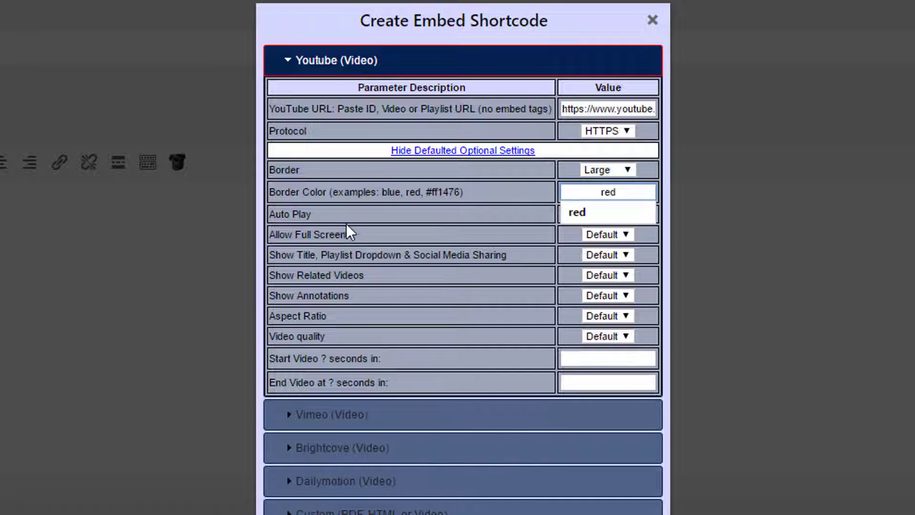
left_click(399, 214)
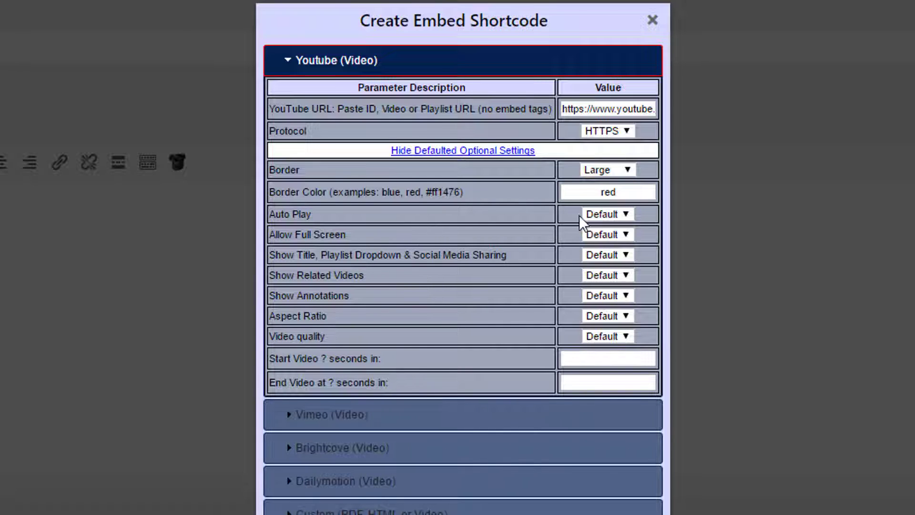
Set Auto Play to On and examine the video source parameters in the shortcode preview
left_click(626, 214)
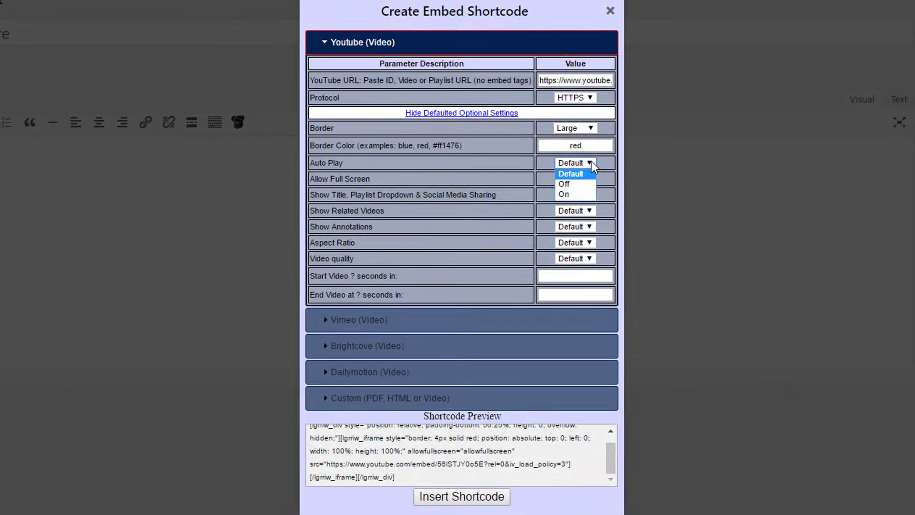
left_click(428, 161)
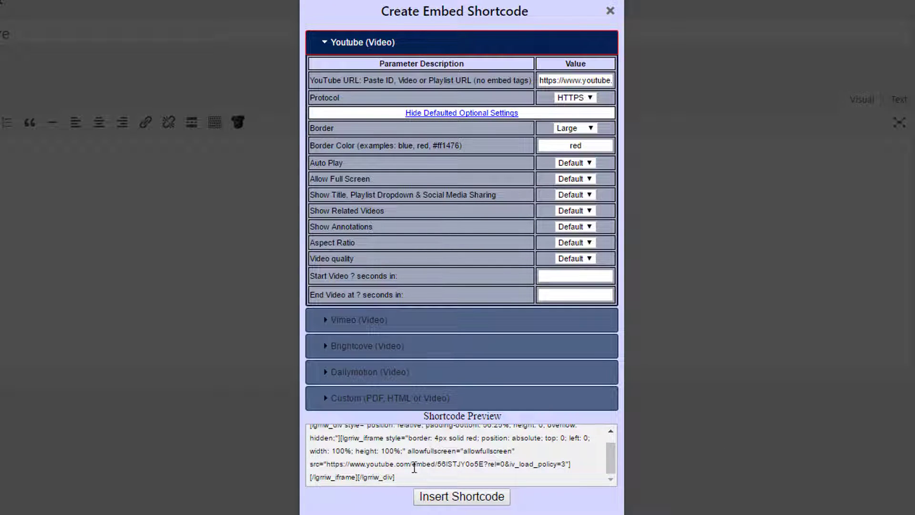
left_click_drag(401, 474, 319, 465)
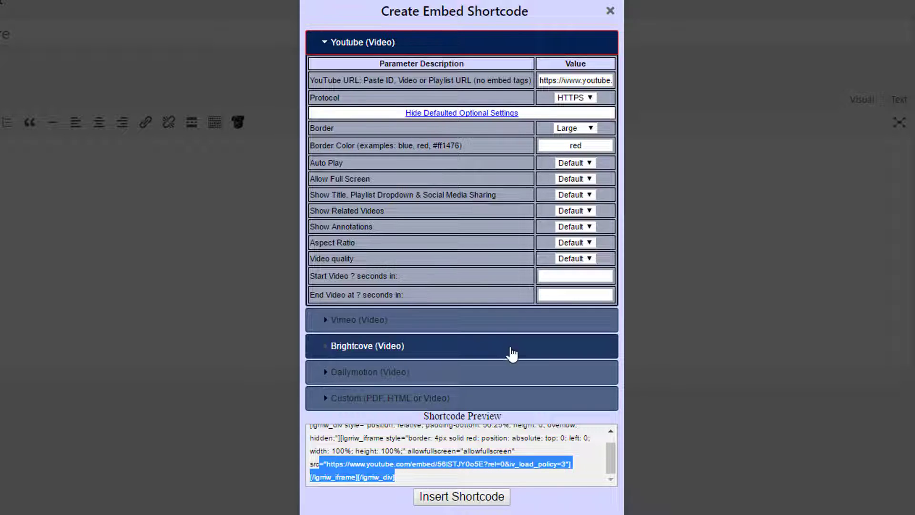
left_click(584, 462)
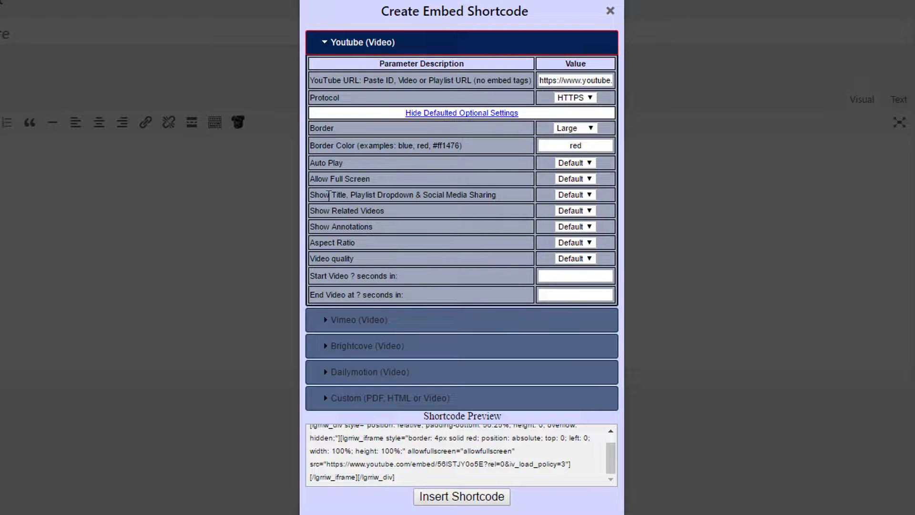
left_click(591, 164)
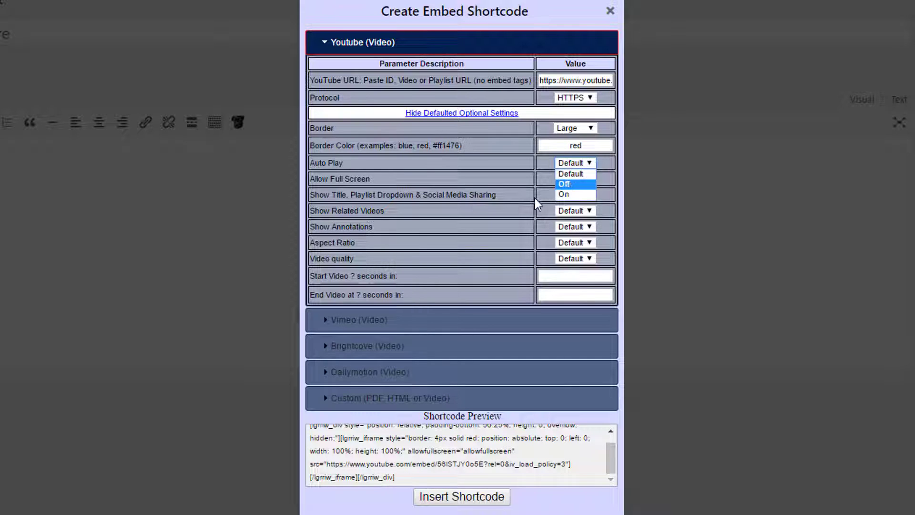
left_click(564, 196)
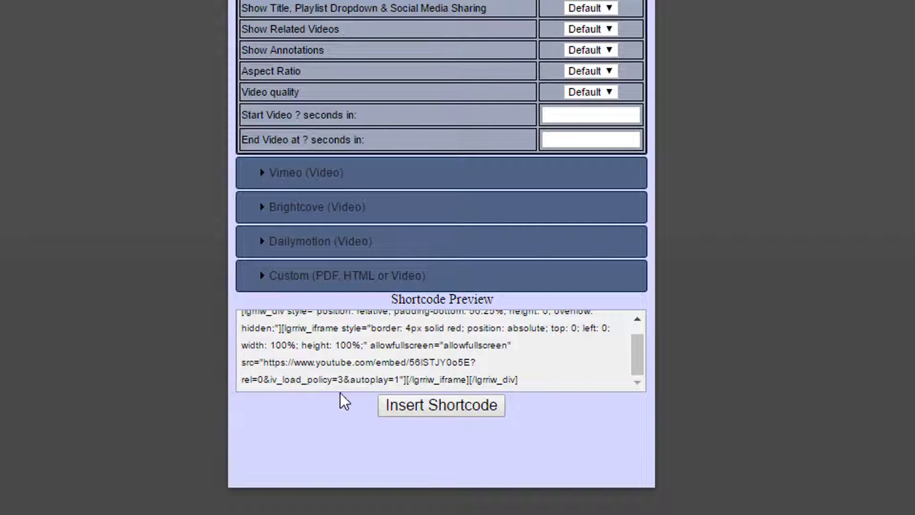
left_click_drag(351, 379, 399, 378)
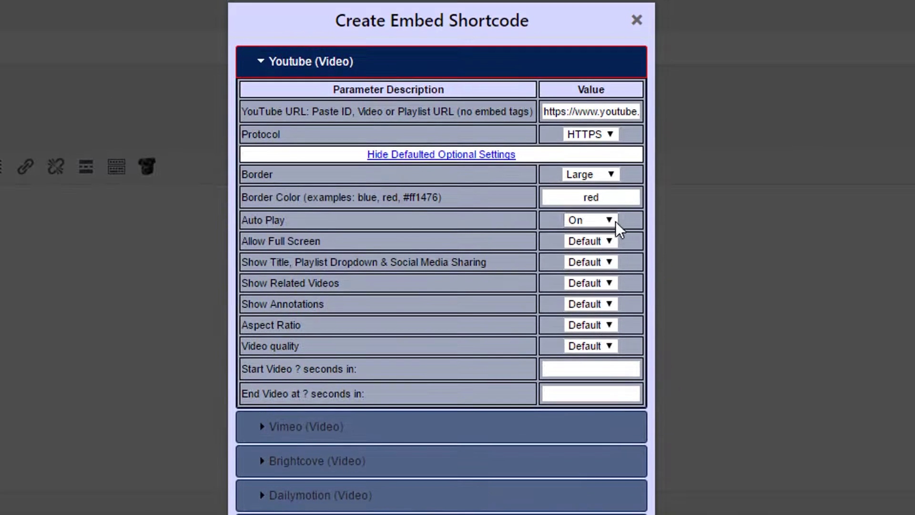
Set Auto Play to Off for the embedded video
left_click(615, 220)
left_click(576, 262)
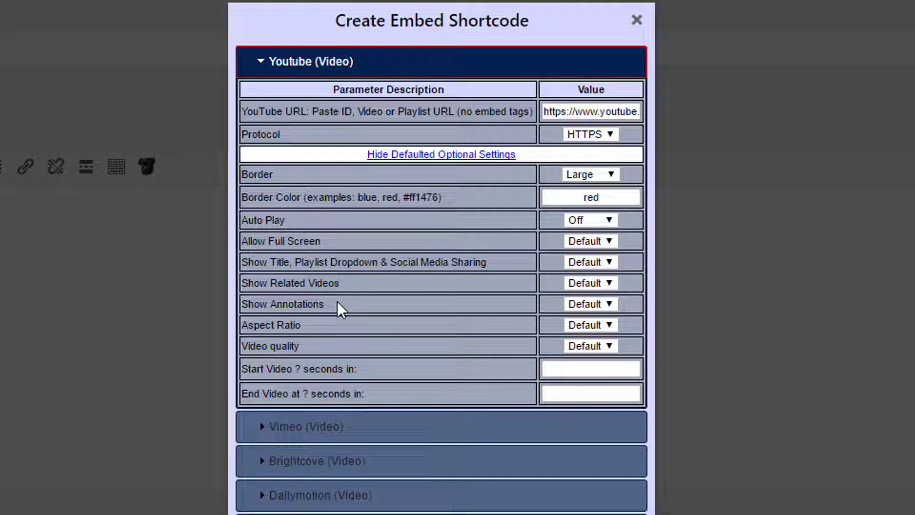
Examine the available choices for Show Annotations, Aspect Ratio and Video quality, and the start time field
left_click(609, 305)
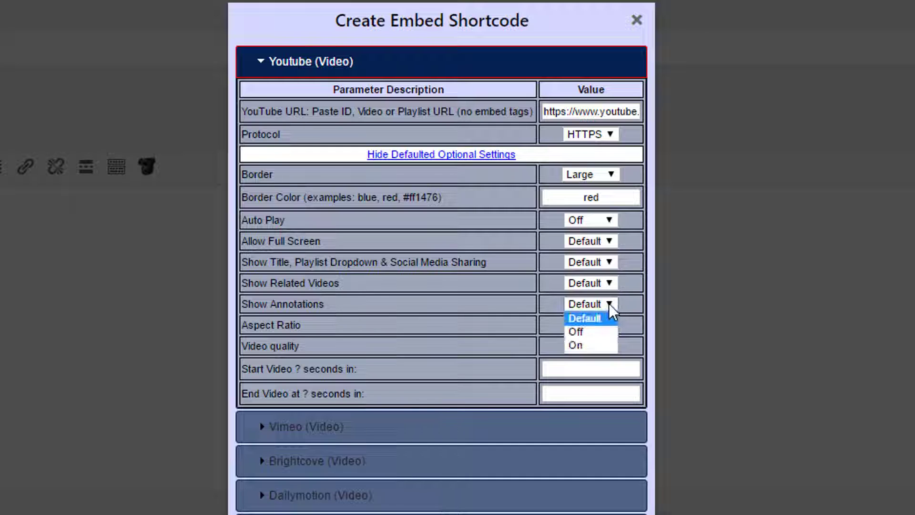
left_click(334, 325)
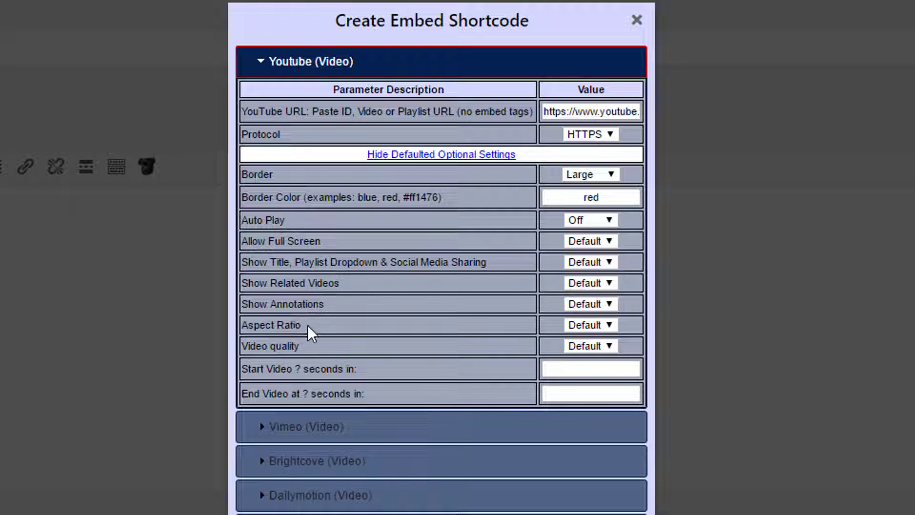
left_click(609, 324)
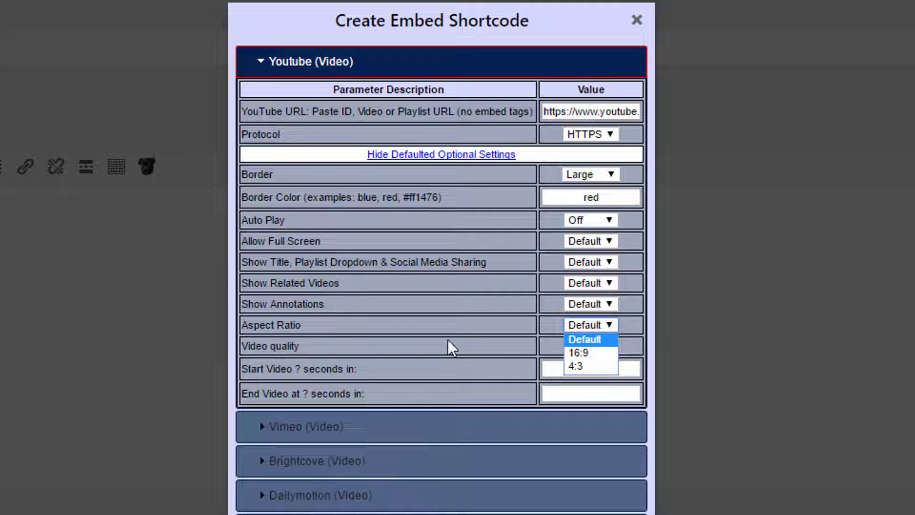
left_click(335, 324)
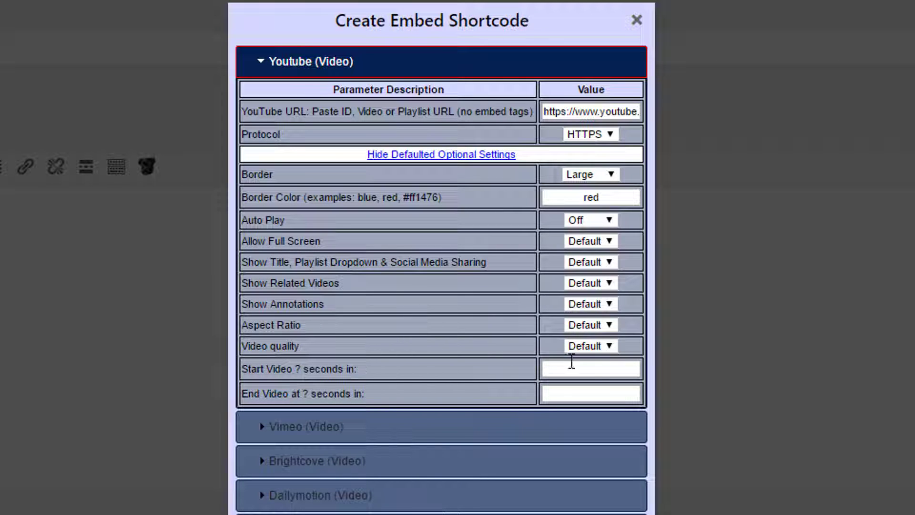
left_click(609, 346)
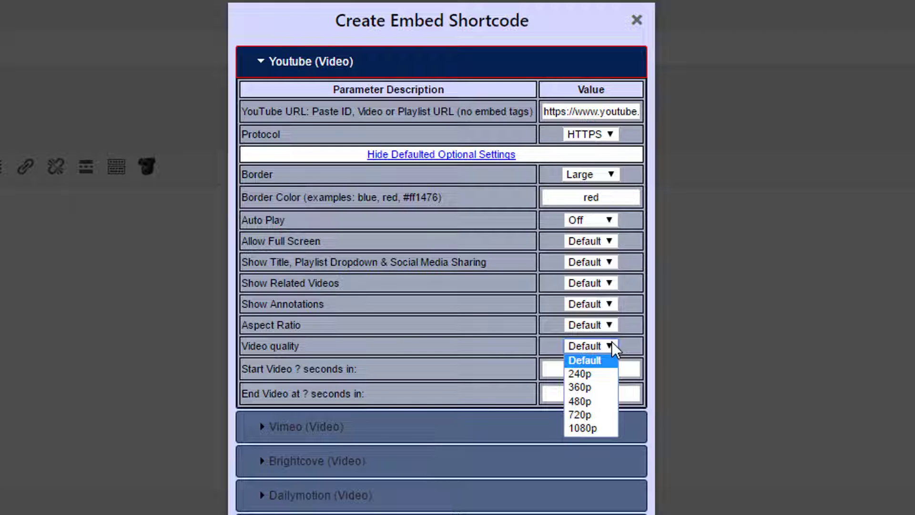
left_click(308, 346)
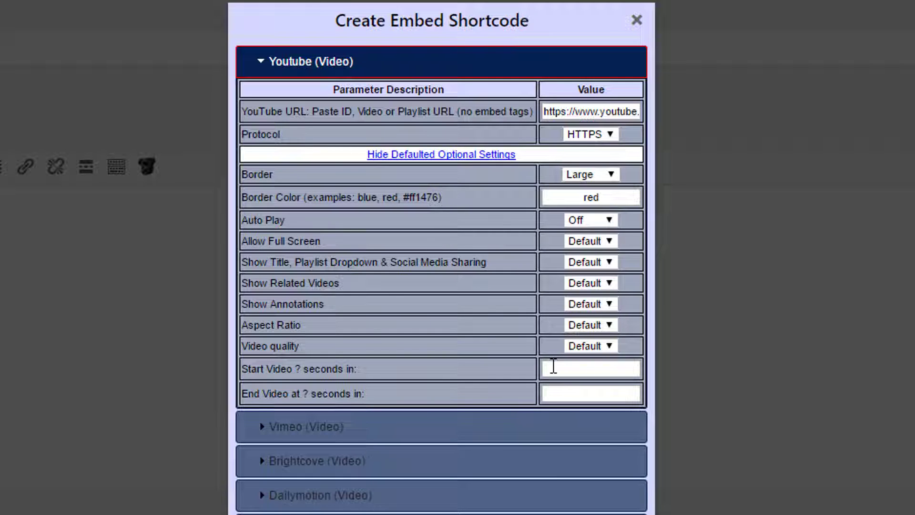
left_click(553, 367)
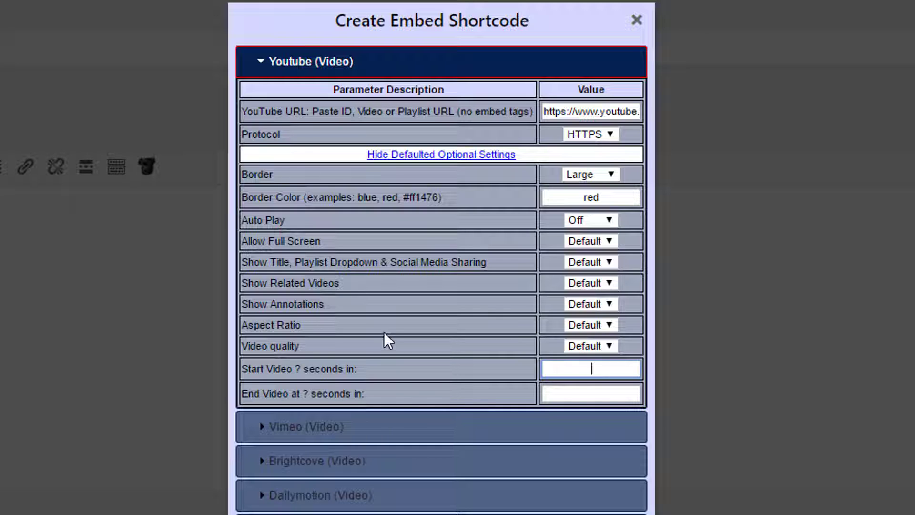
Hide the optional settings and insert the YouTube embed shortcode into the post
left_click(416, 158)
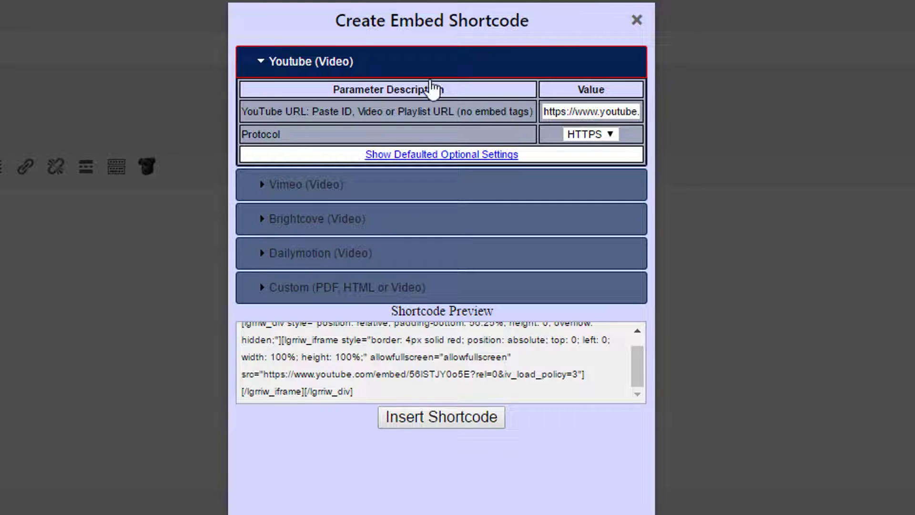
left_click(431, 425)
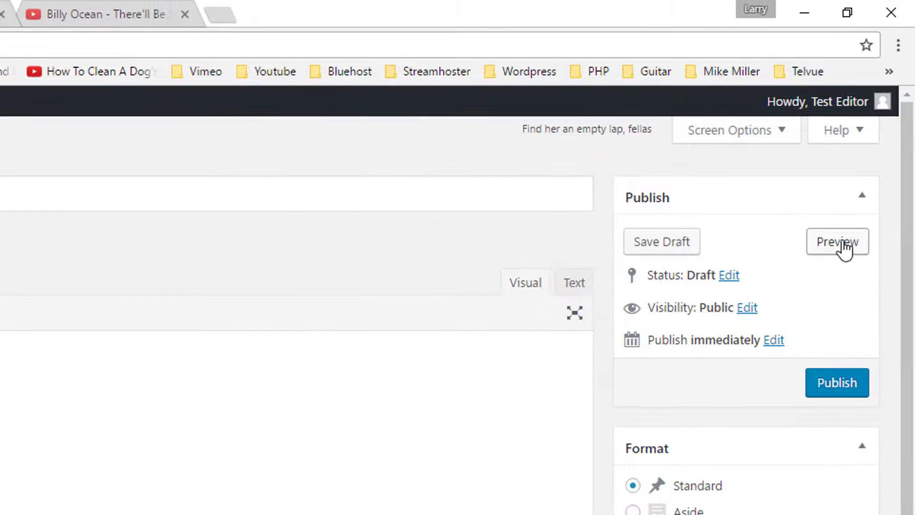
Preview the post with the red-bordered video and look at the player's sharing options
left_click(841, 246)
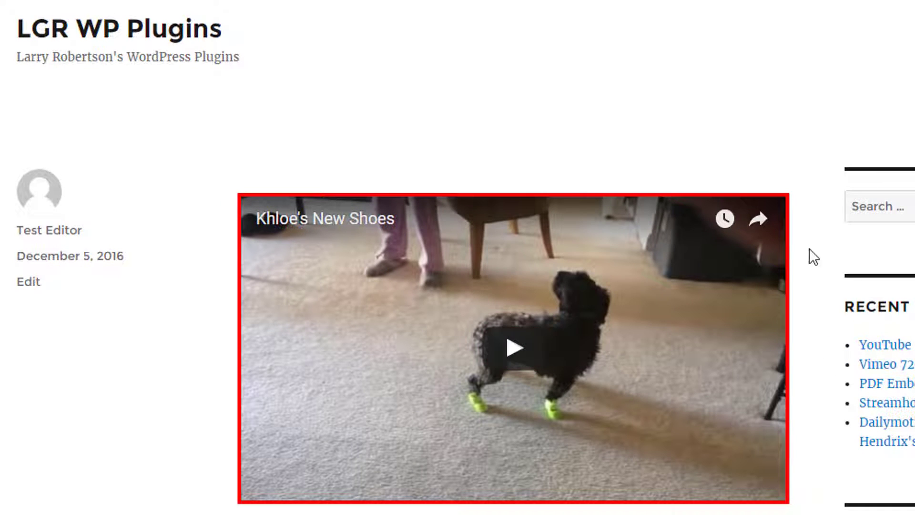
left_click(758, 220)
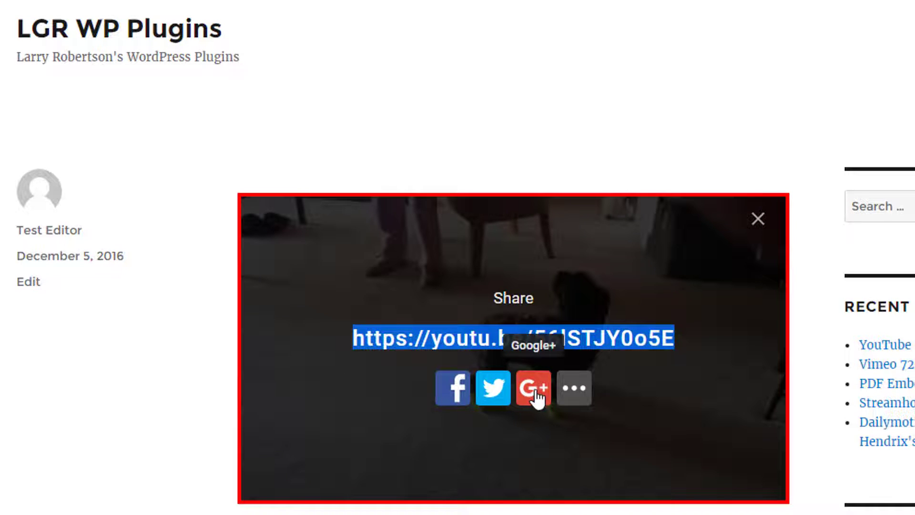
left_click(758, 218)
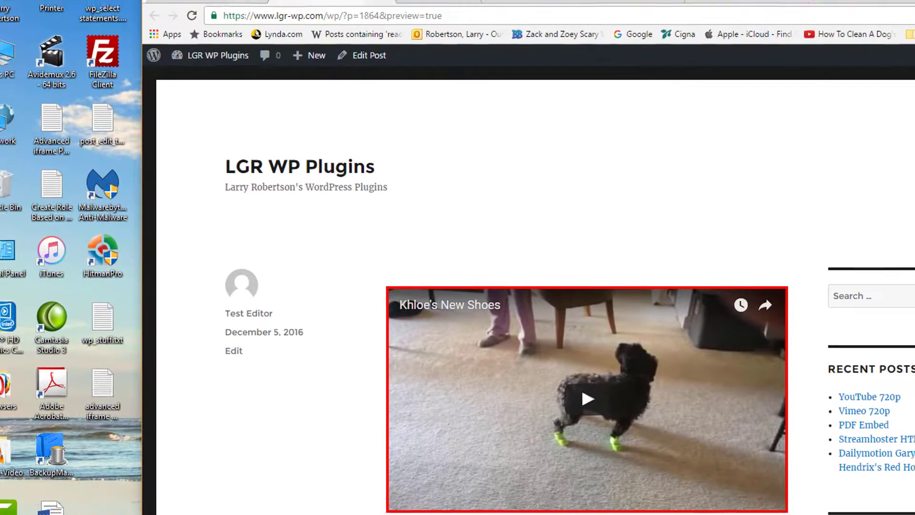
Check the embed's responsiveness by playing the video briefly in a narrowed browser window, and widen the window again
left_click_drag(912, 339, 306, 297)
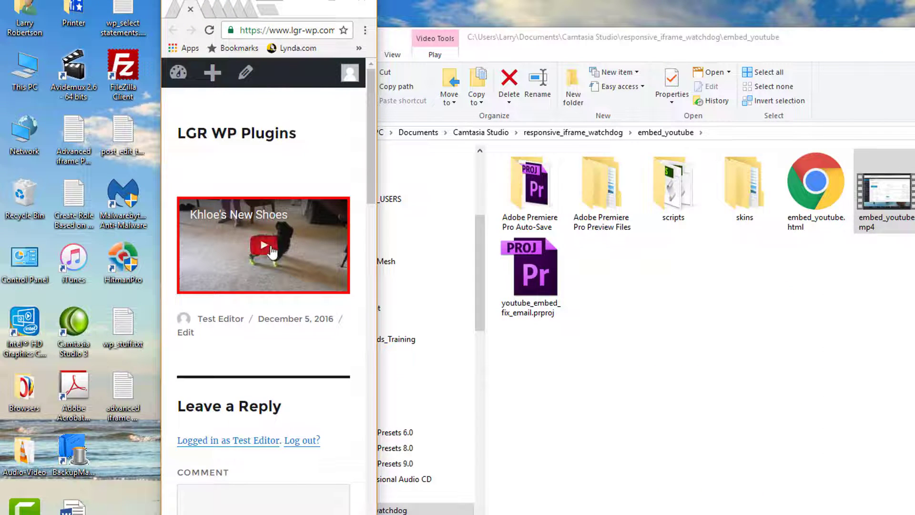
left_click(263, 247)
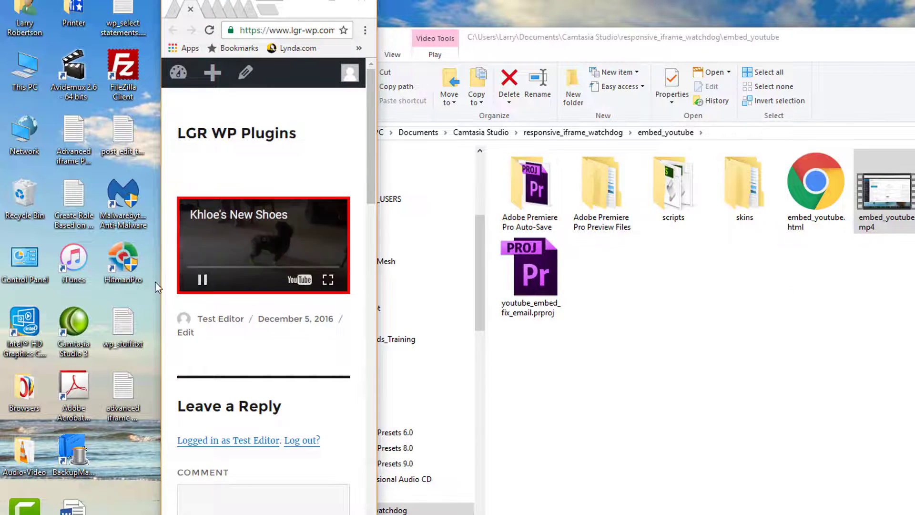
left_click(202, 279)
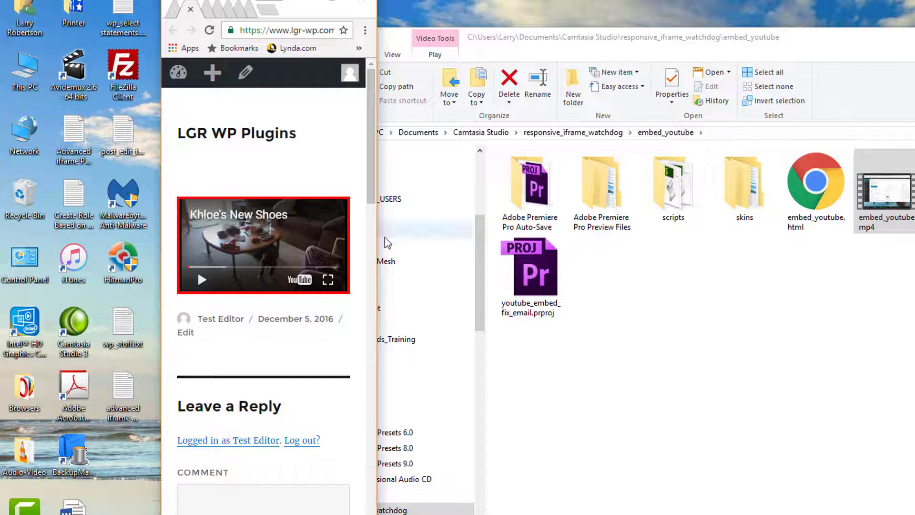
left_click_drag(377, 243, 283, 250)
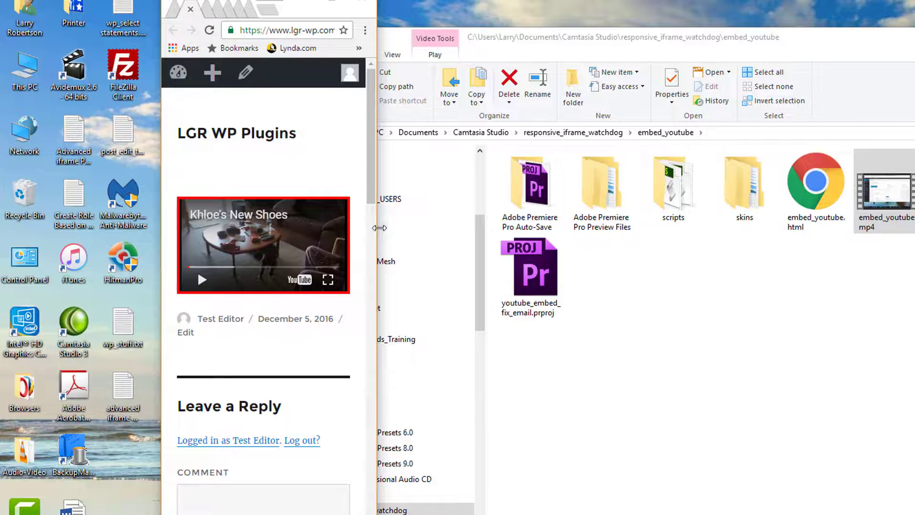
left_click_drag(379, 228, 912, 241)
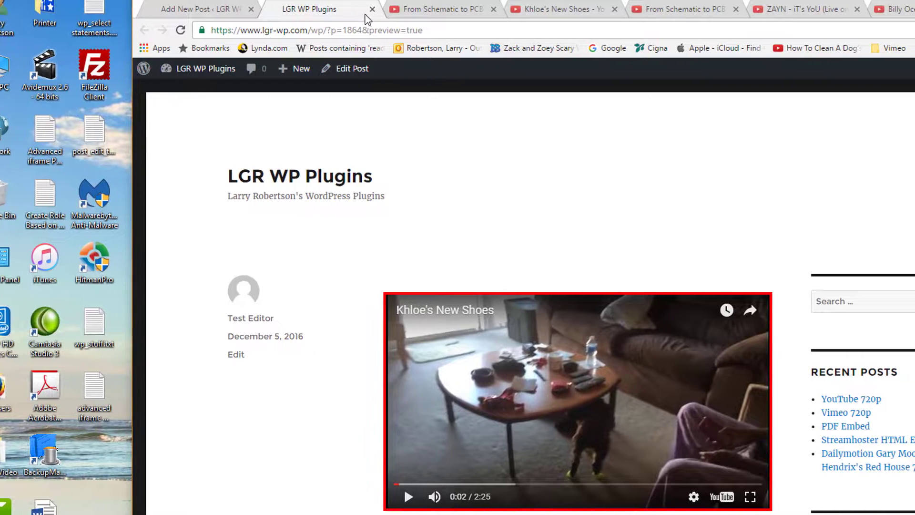
Close the post preview and delete the whole embed shortcode from the post body
left_click(401, 9)
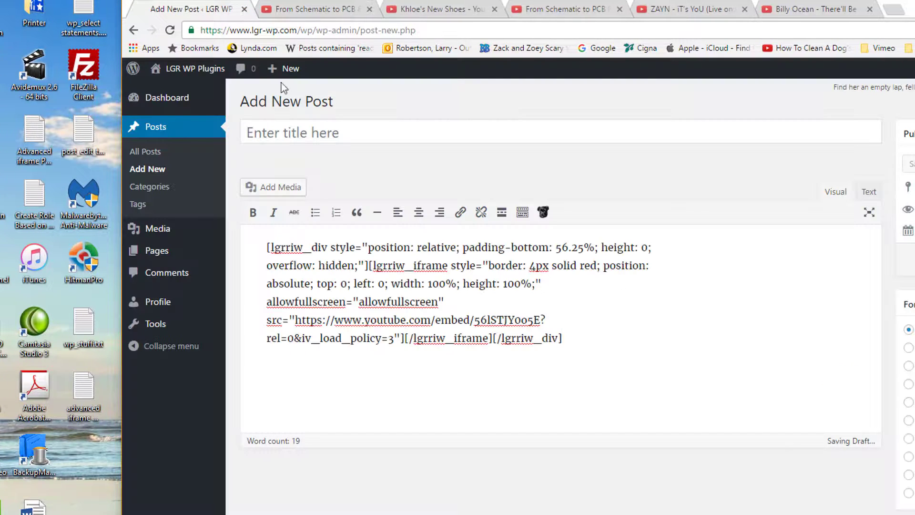
key("ctrl+a")
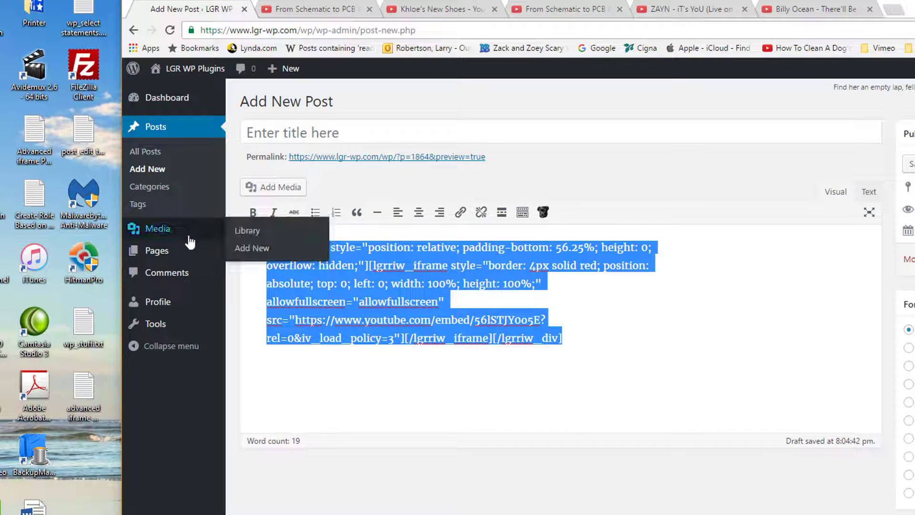
key("BackSpace")
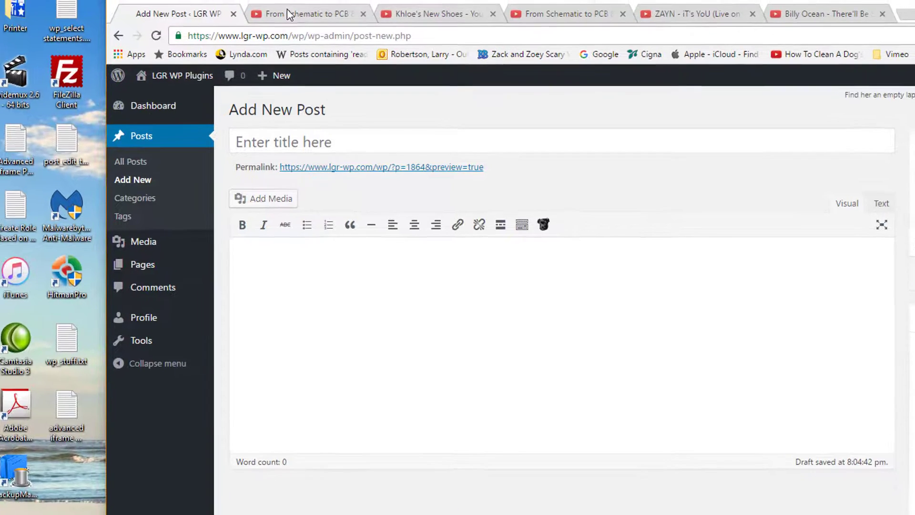
Copy the playlist URL from the open "From Schematic to PCB" YouTube page
left_click(298, 9)
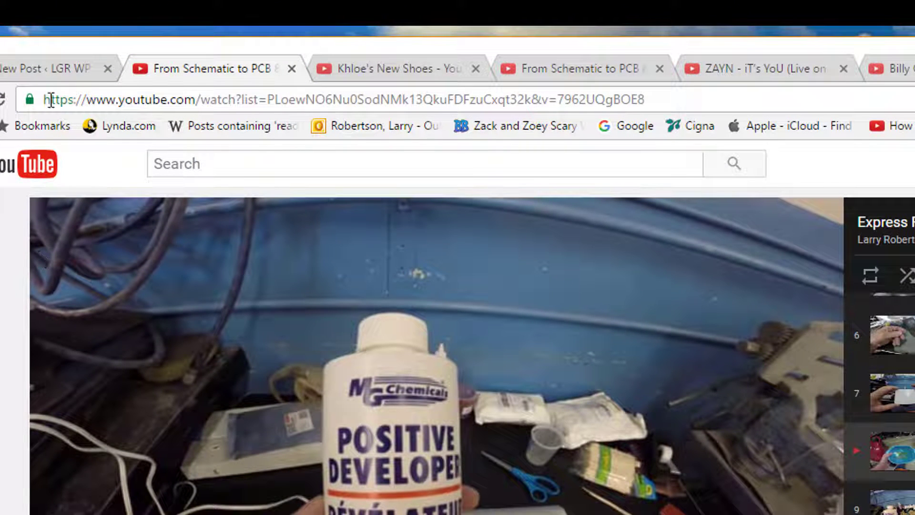
left_click(73, 101)
right_click(71, 102)
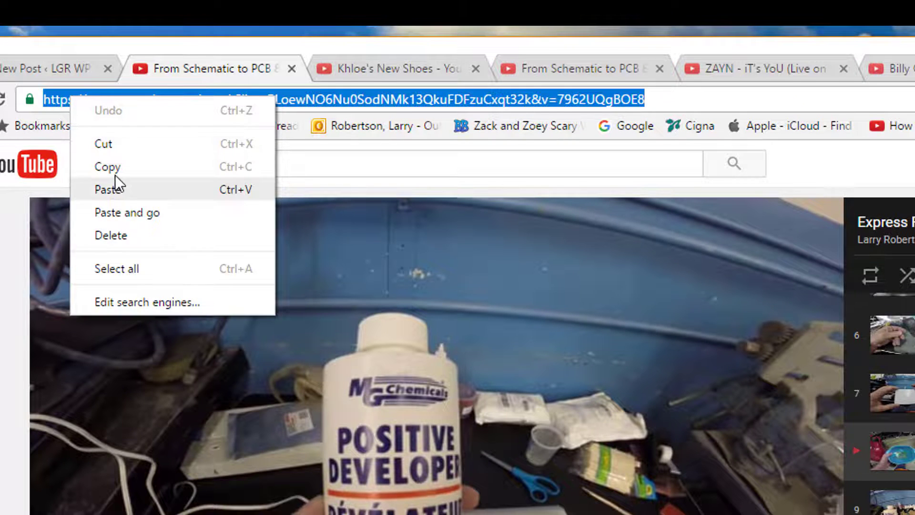
left_click(116, 168)
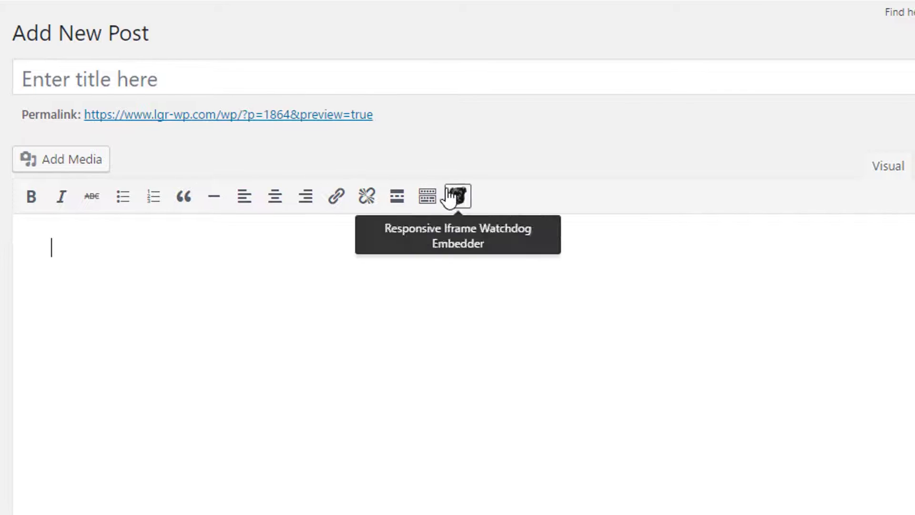
Start a new YouTube embed shortcode for the post with the copied playlist address as its YouTube URL
left_click(455, 197)
left_click(368, 94)
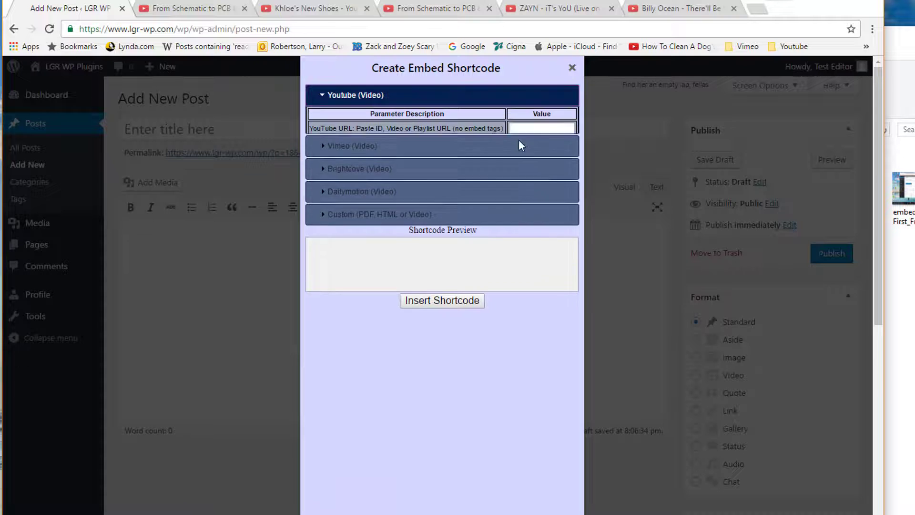
right_click(528, 126)
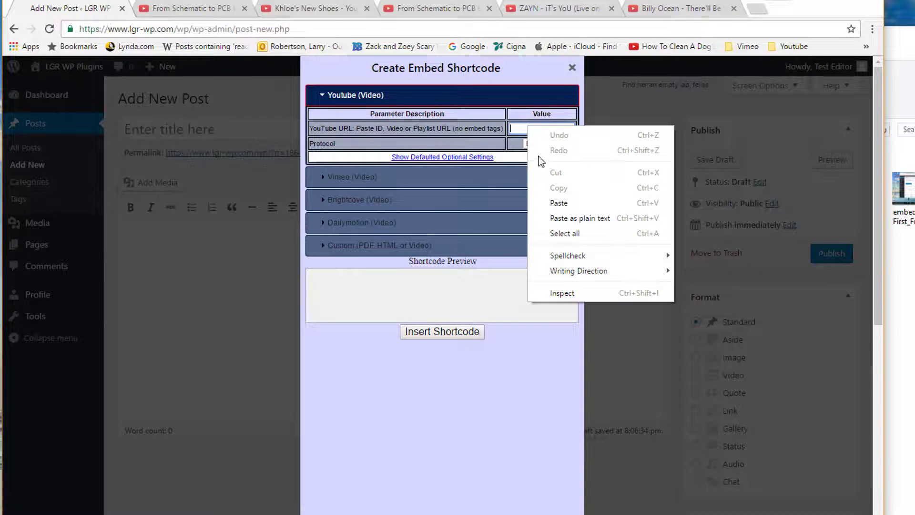
left_click(562, 200)
Set the playlist embed's Aspect Ratio to 4:3 in the optional settings and insert the shortcode into the post
left_click(419, 158)
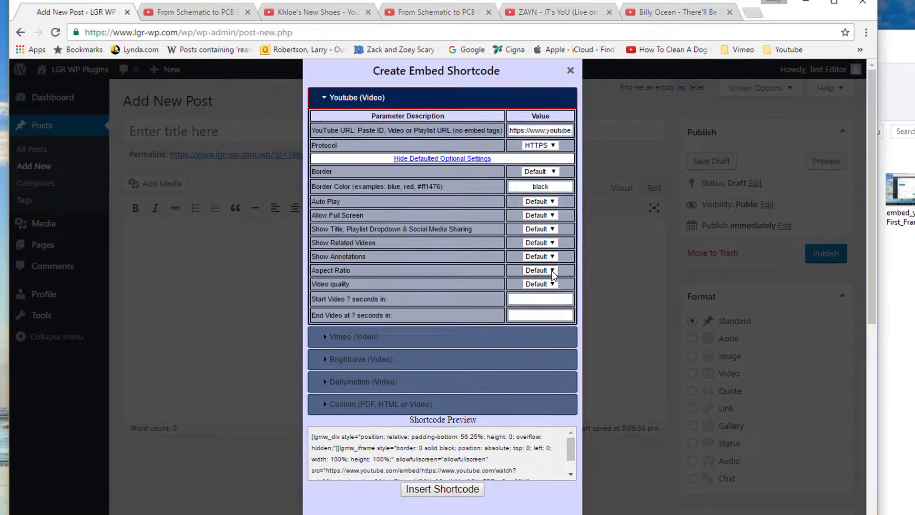
left_click(552, 271)
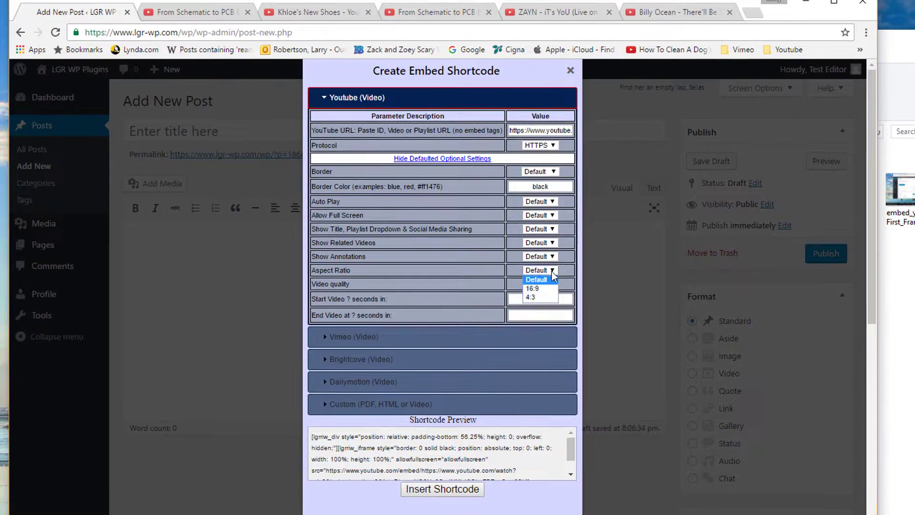
left_click(533, 299)
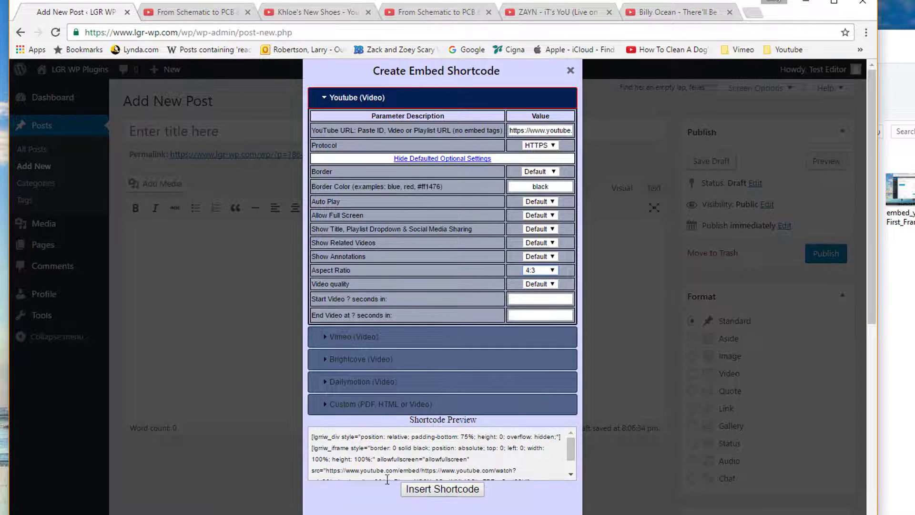
left_click(417, 489)
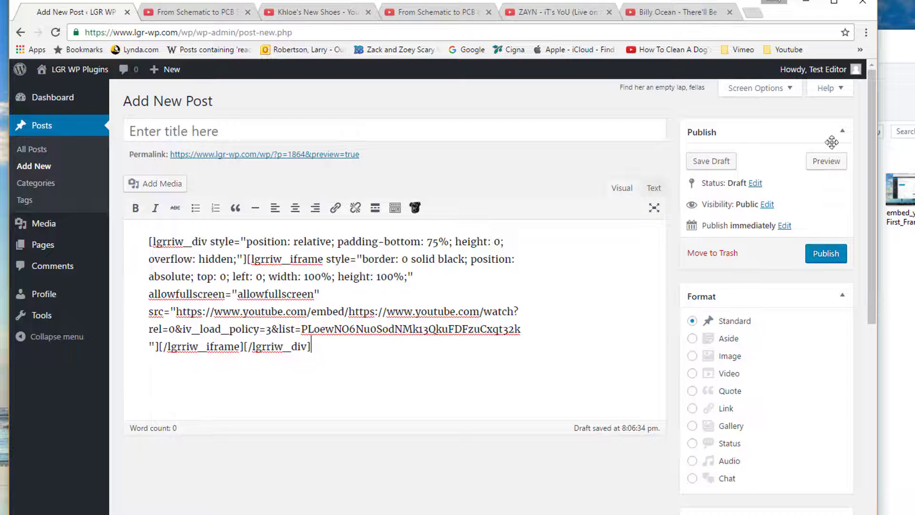
Preview the post, look through the embedded player's playlist and start playing its first video
left_click(827, 162)
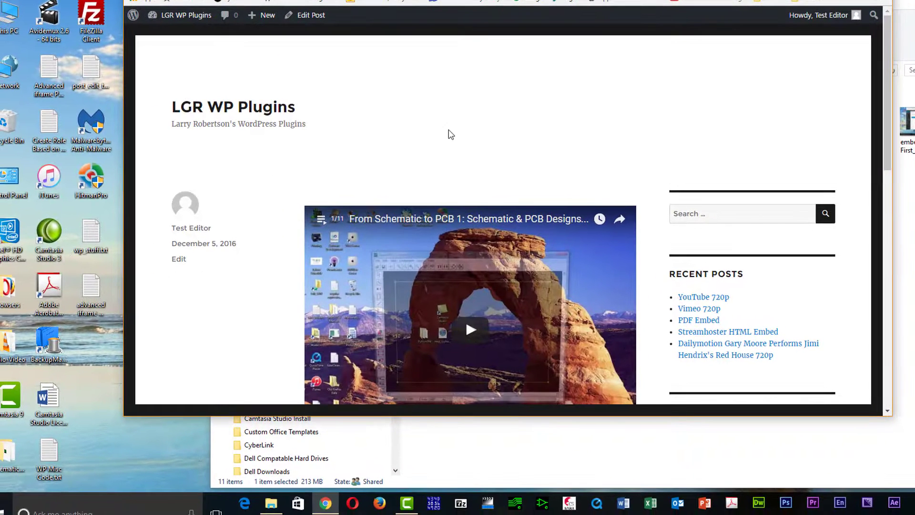
scroll(308, 153, "down", 2)
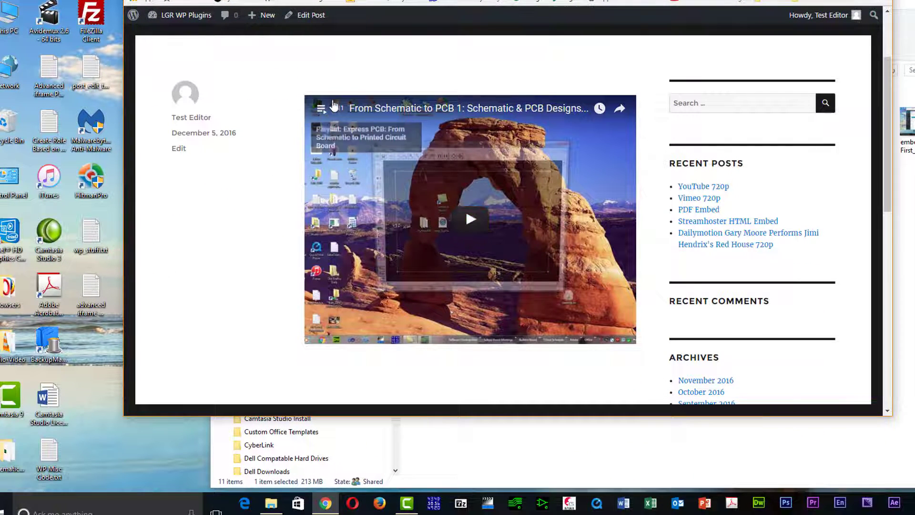
left_click(320, 108)
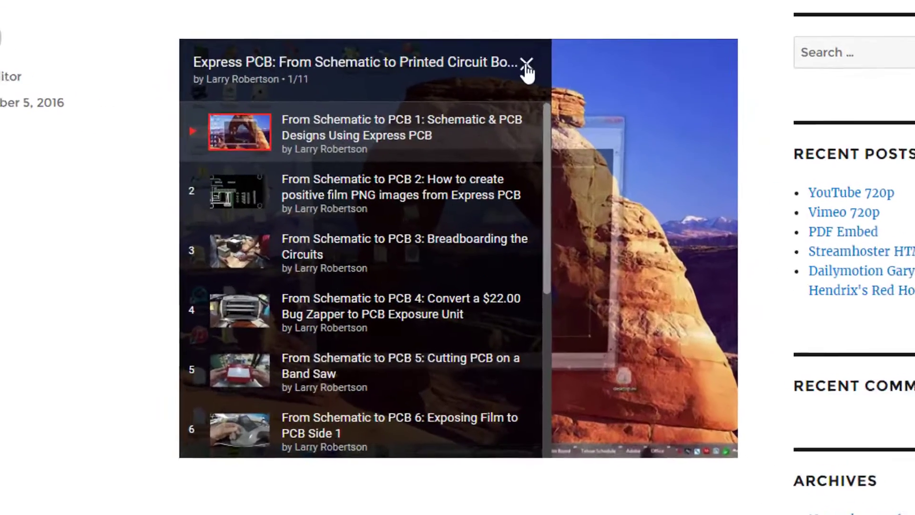
left_click(513, 99)
left_click(433, 260)
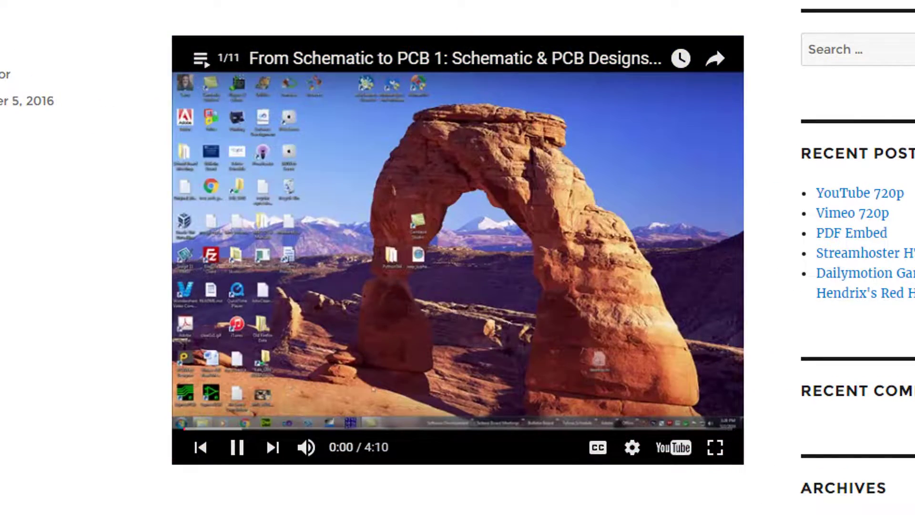
Narrow and widen the browser window twice to check how the embedded playlist player scales
left_click_drag(899, 277, 193, 319)
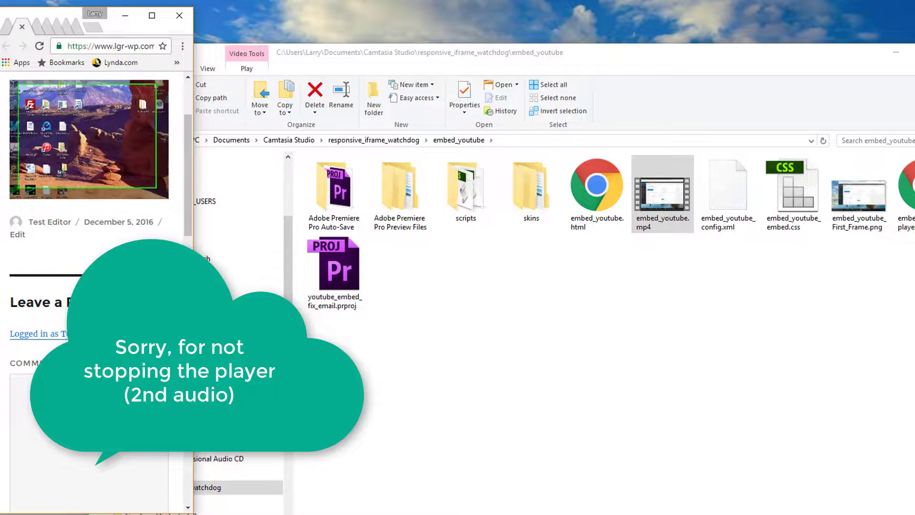
left_click_drag(197, 251, 914, 236)
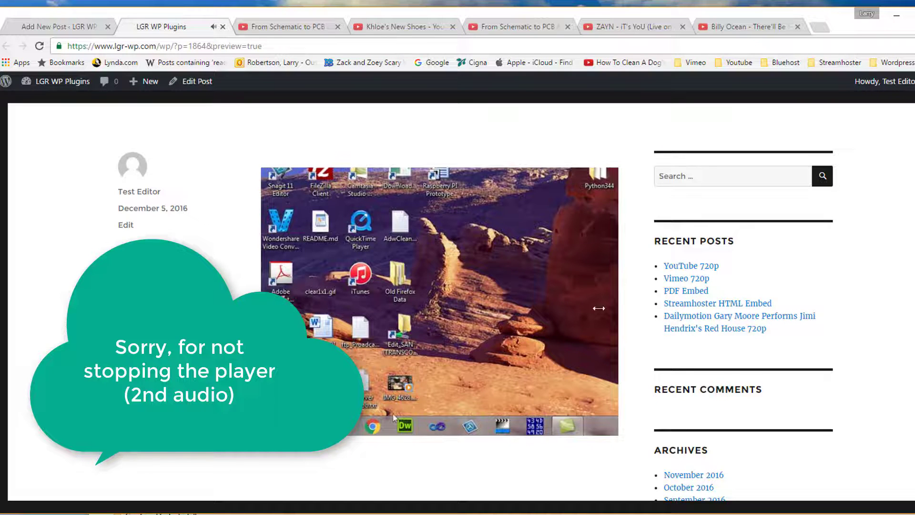
left_click_drag(599, 308, 20, 235)
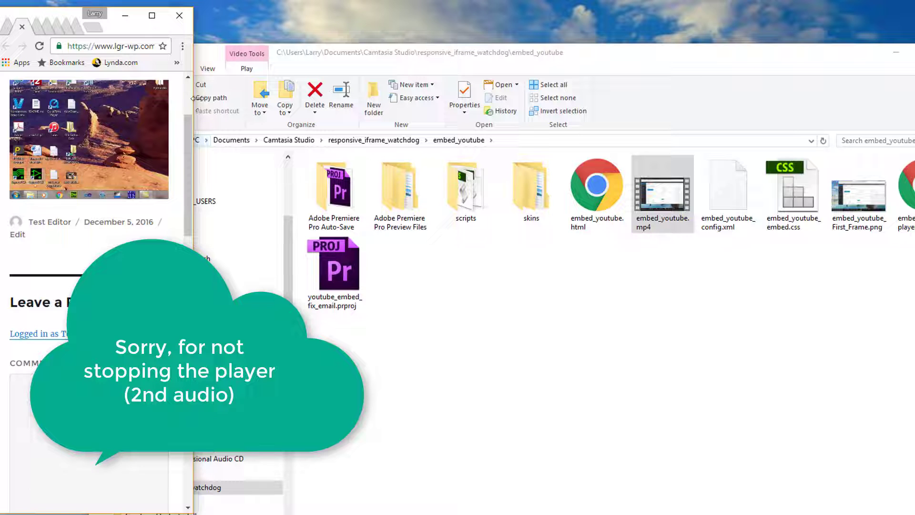
left_click_drag(193, 98, 912, 98)
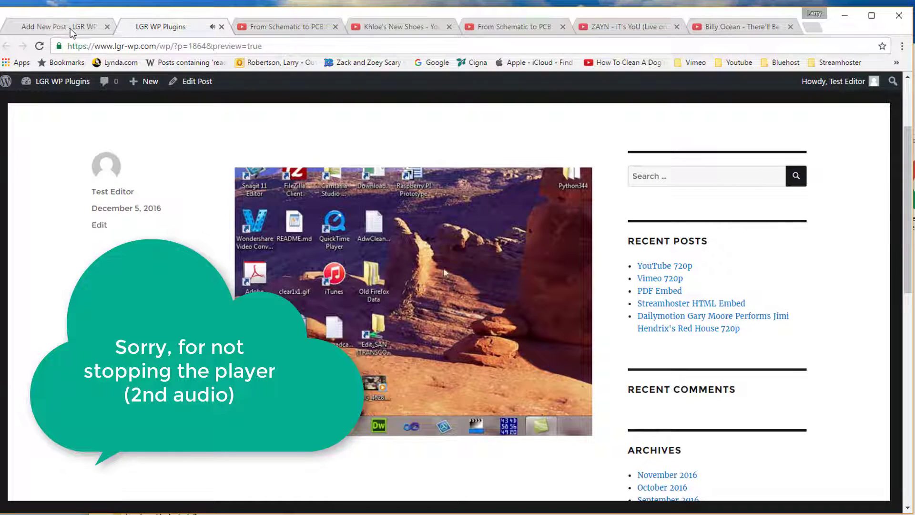
Close the post preview and copy the URL of the Billy Ocean "There'll Be Sad Songs" YouTube video
left_click(221, 27)
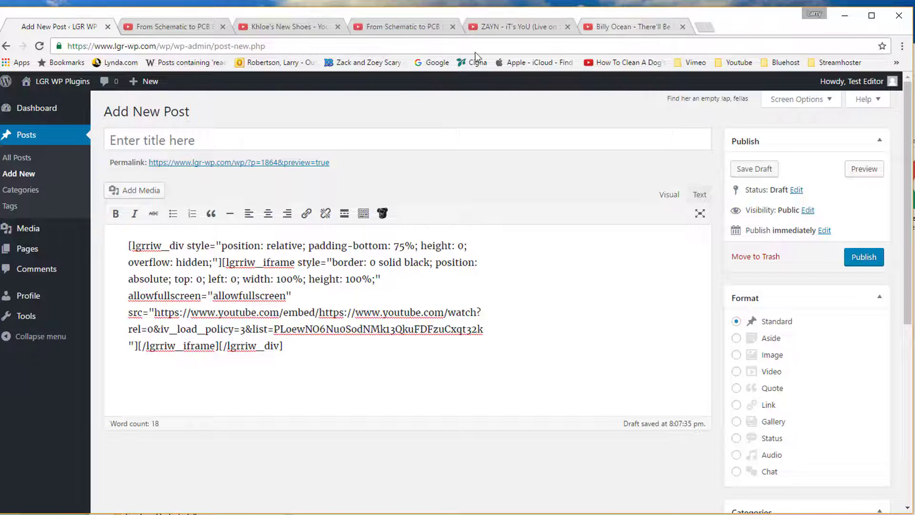
left_click(629, 28)
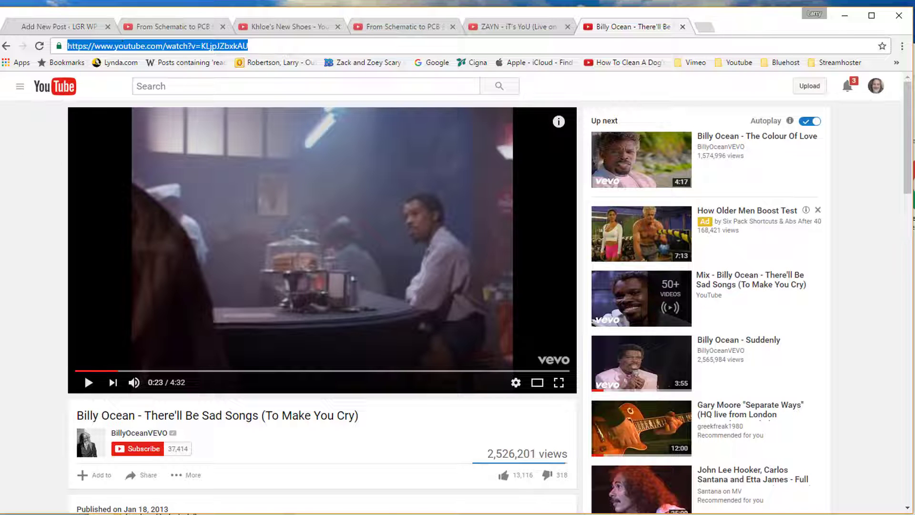
left_click(75, 414)
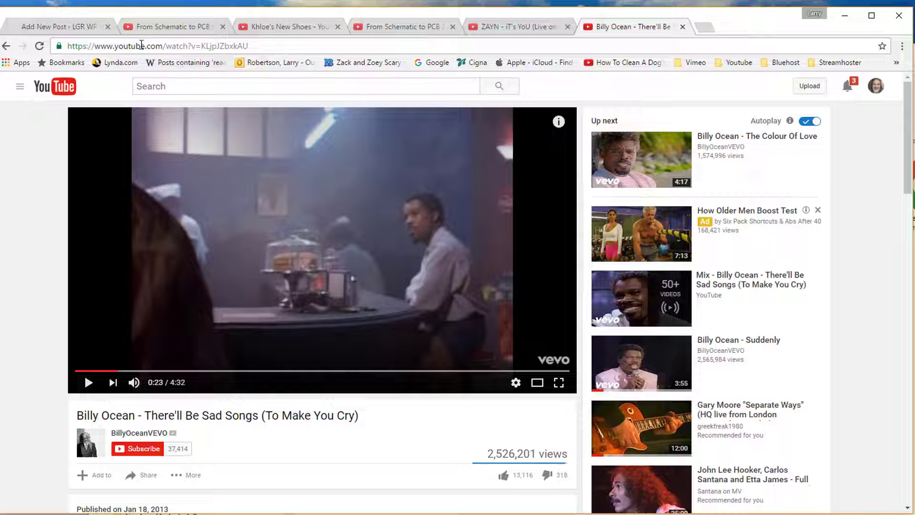
left_click(141, 44)
right_click(141, 44)
left_click(163, 85)
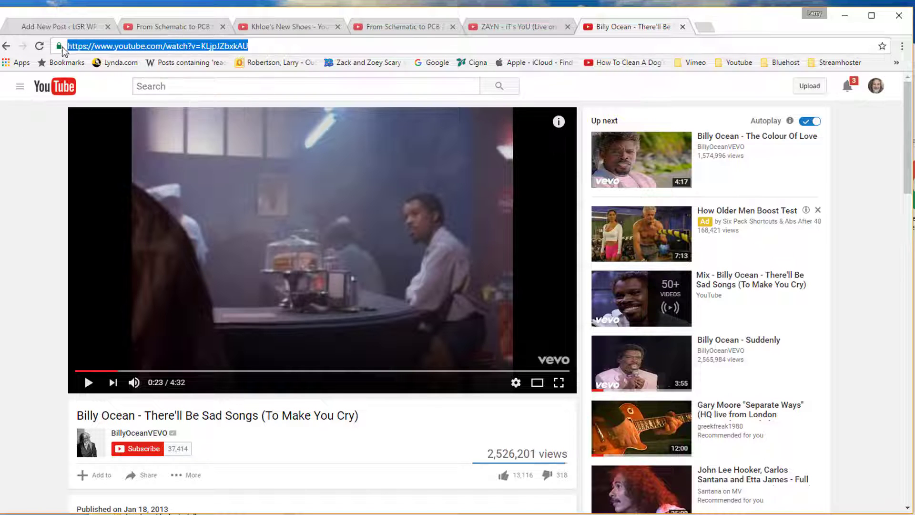
Delete the playlist shortcode from the new post and open the Responsive Iframe Watchdog Embedder
left_click(52, 26)
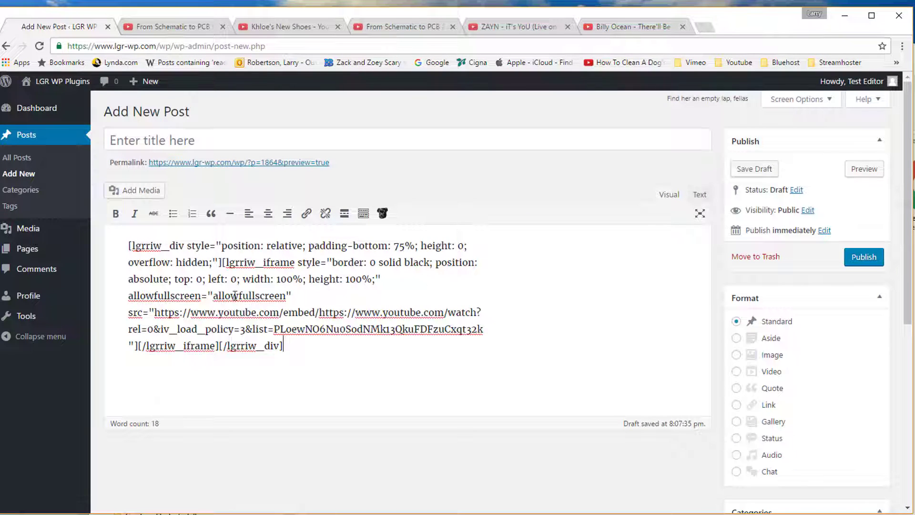
left_click_drag(285, 350, 113, 247)
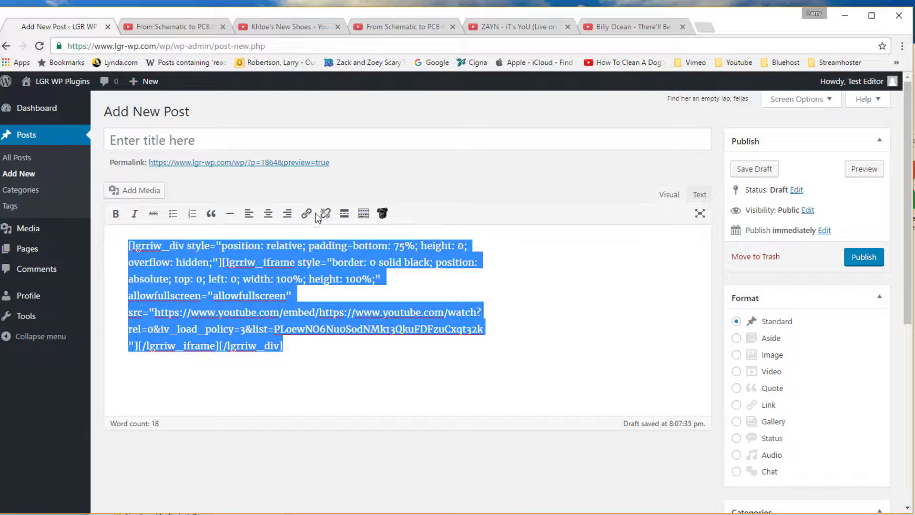
key("Delete")
left_click(382, 213)
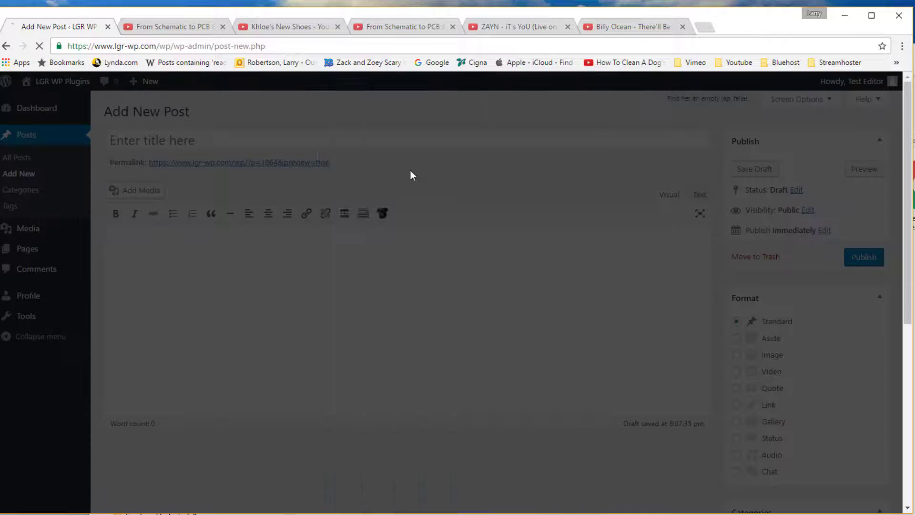
Expand the YouTube video settings and paste the copied Billy Ocean video URL as the embed source
left_click(380, 111)
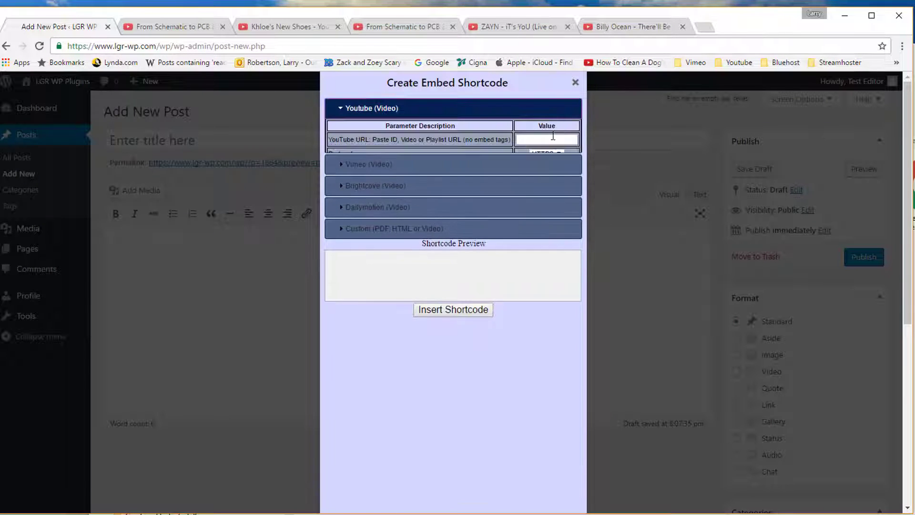
left_click(524, 136)
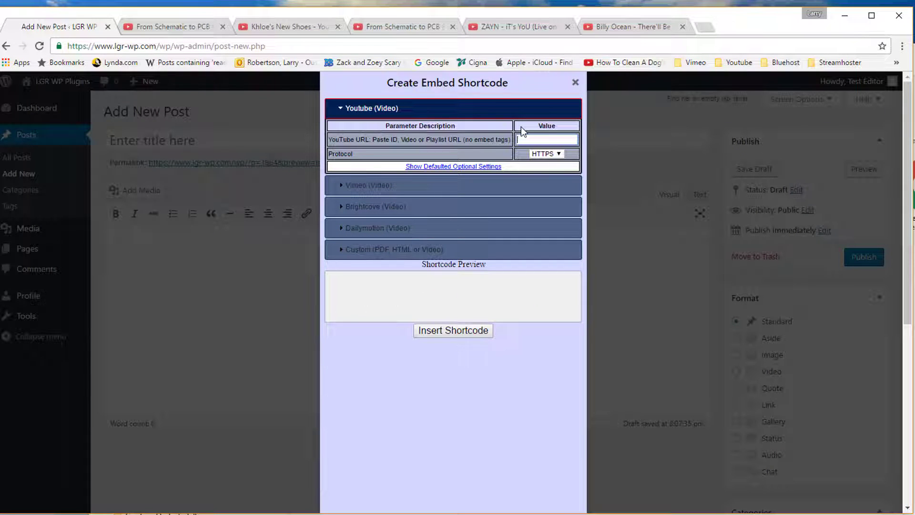
key("ctrl+v")
Set the optional aspect ratio to 4:3 and insert the resulting shortcode into the post
left_click(437, 167)
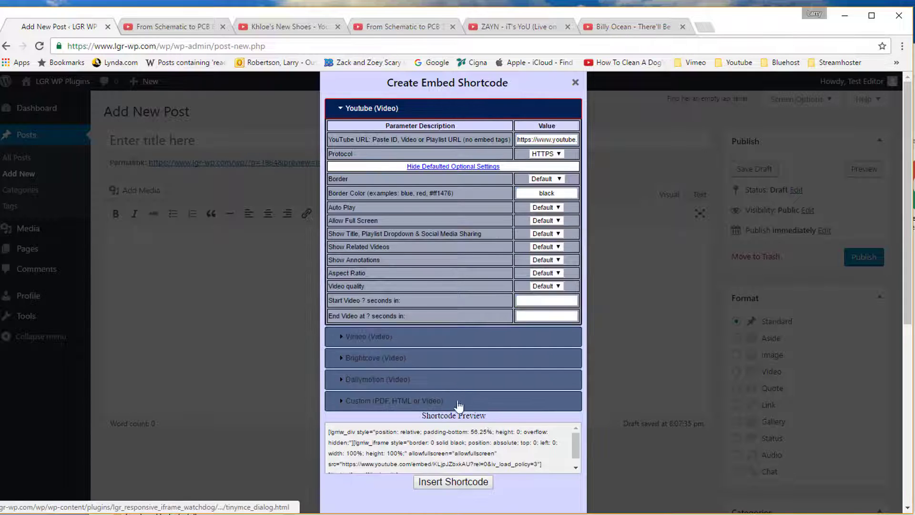
left_click(560, 277)
left_click(542, 300)
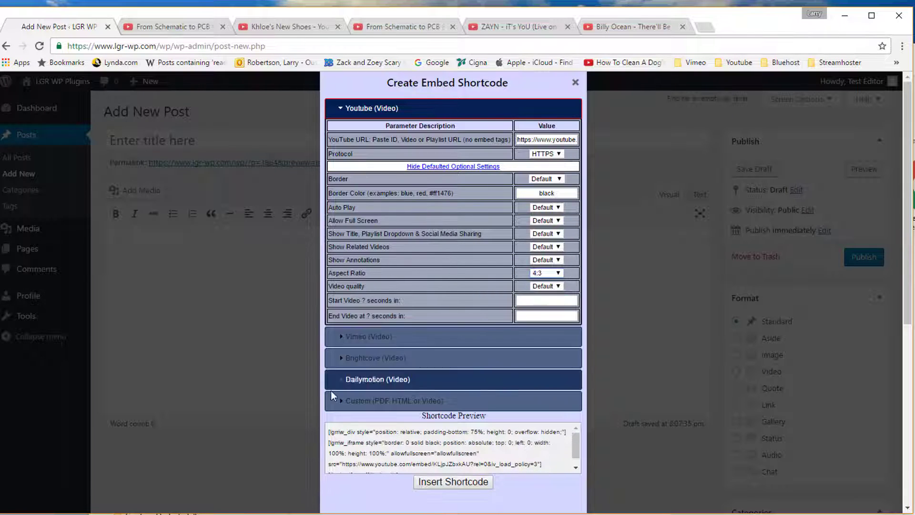
left_click(452, 482)
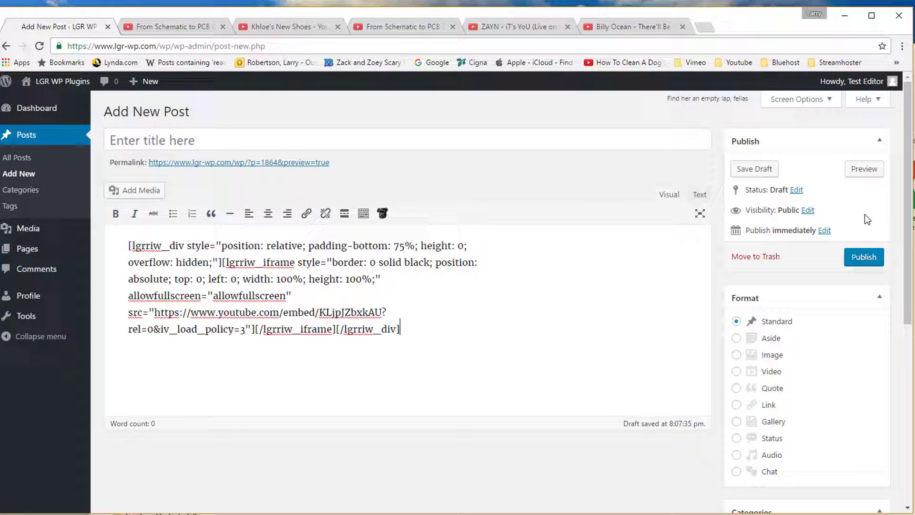
Preview the post and examine how the embedded Billy Ocean video fills its frame
left_click(864, 168)
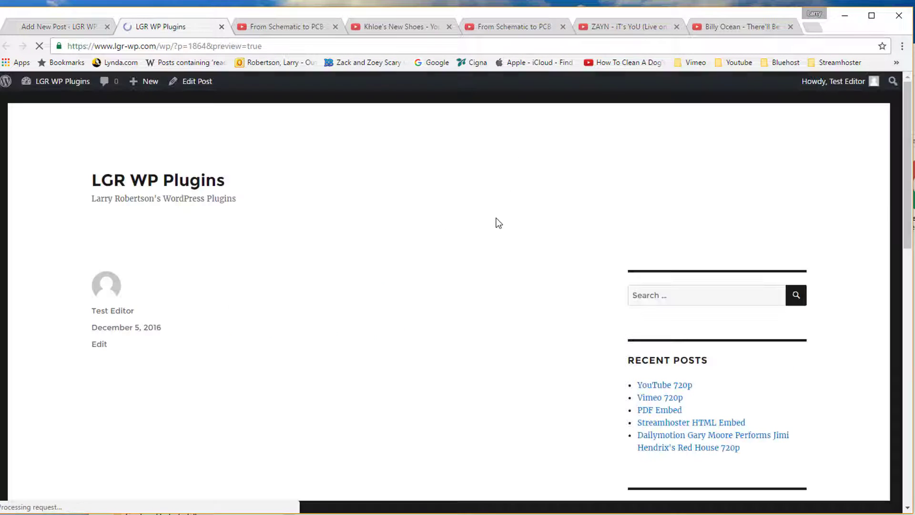
scroll(185, 255, "down", 4)
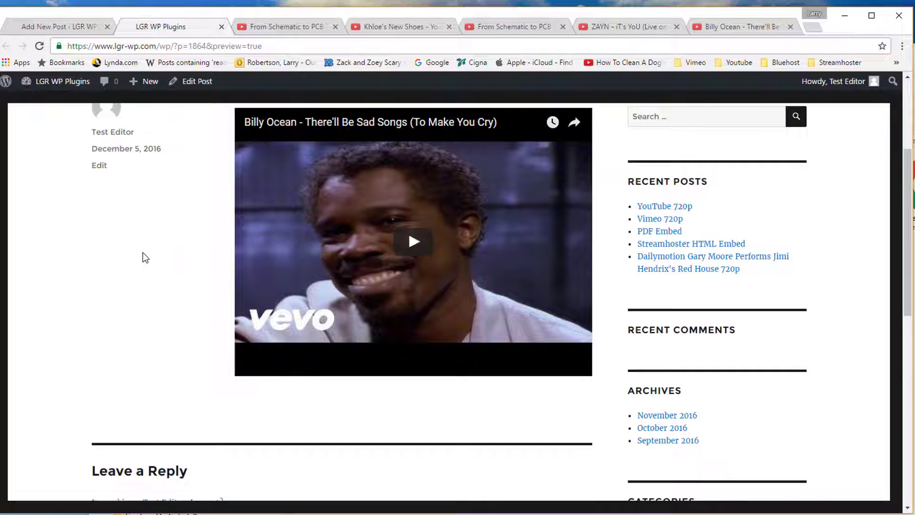
scroll(143, 255, "up", 3)
scroll(231, 181, "down", 2)
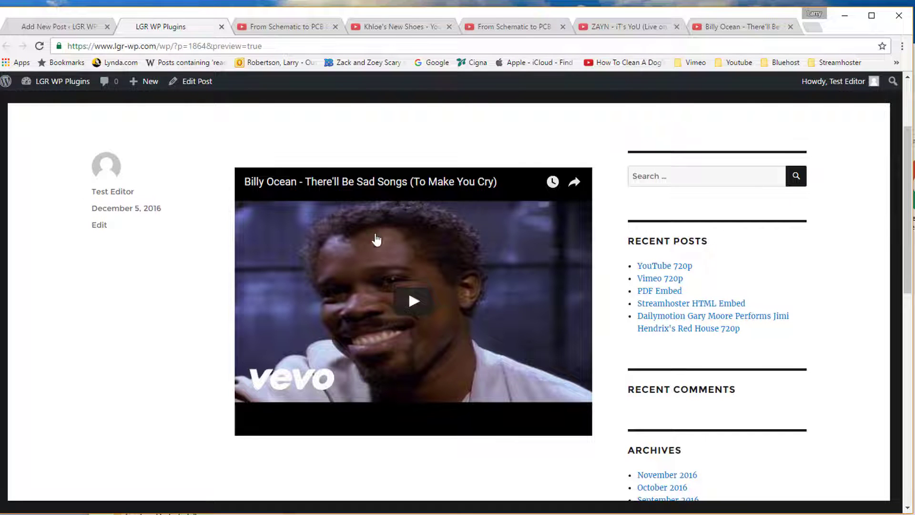
Play the embedded video from further into the song, dismiss the overlay ad and pause it at 0:34
left_click(409, 305)
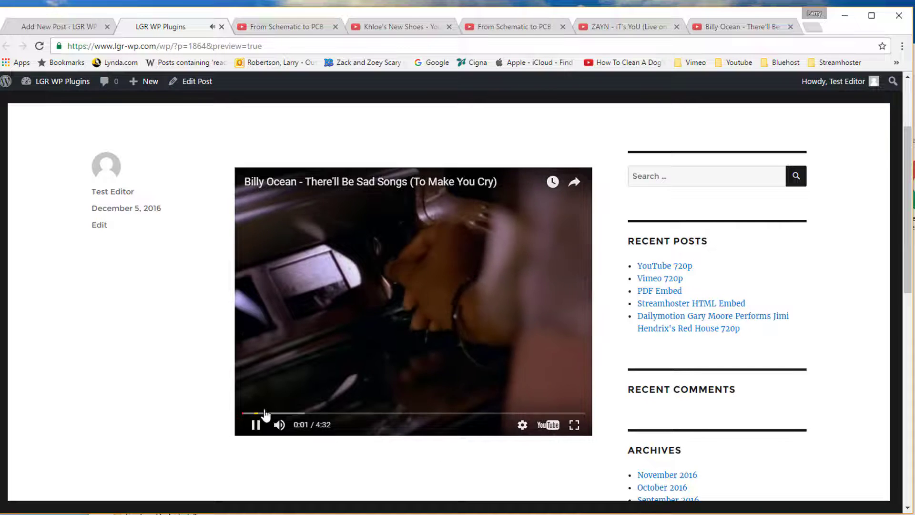
left_click(278, 413)
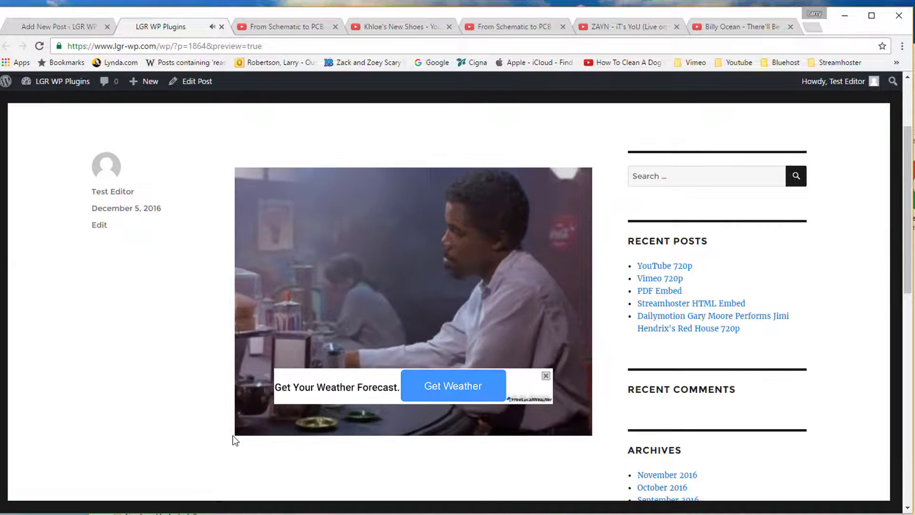
left_click(546, 376)
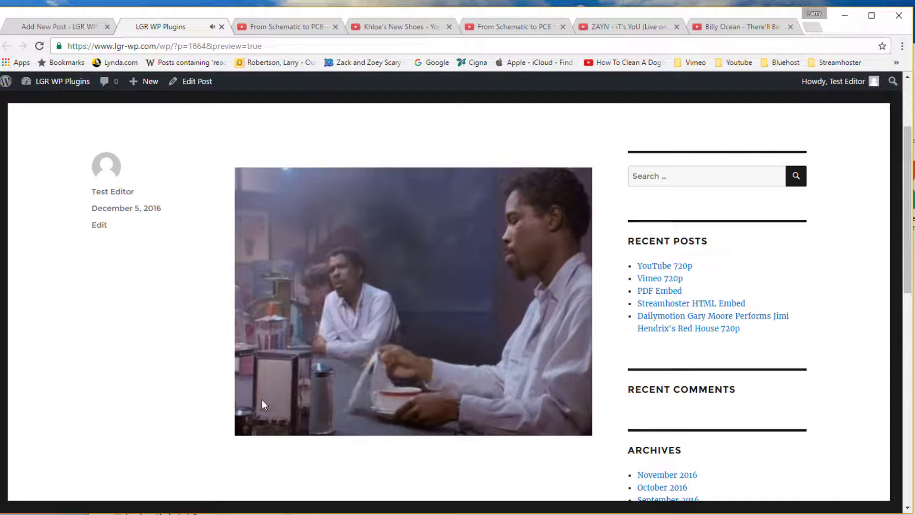
mouse_move(257, 426)
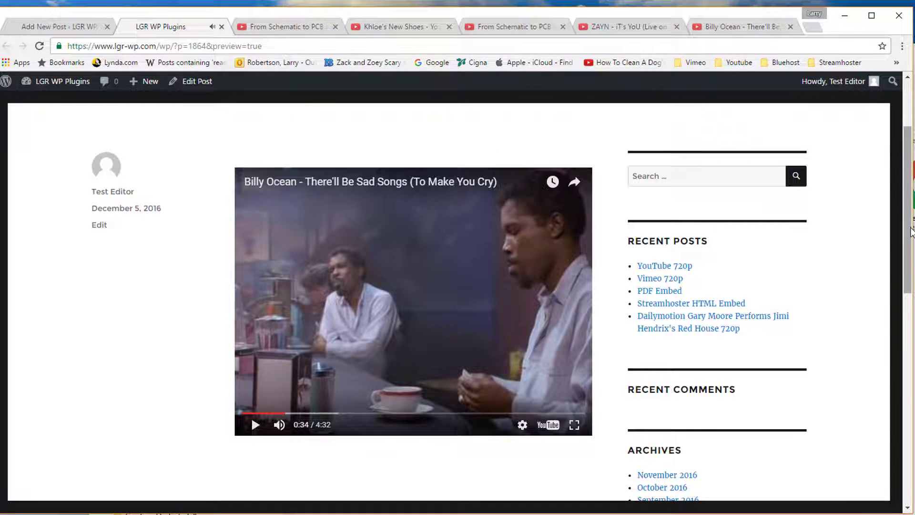
Narrow and widen the browser window to check how the 4:3 video scales, and close the post preview
left_click_drag(913, 230, 193, 247)
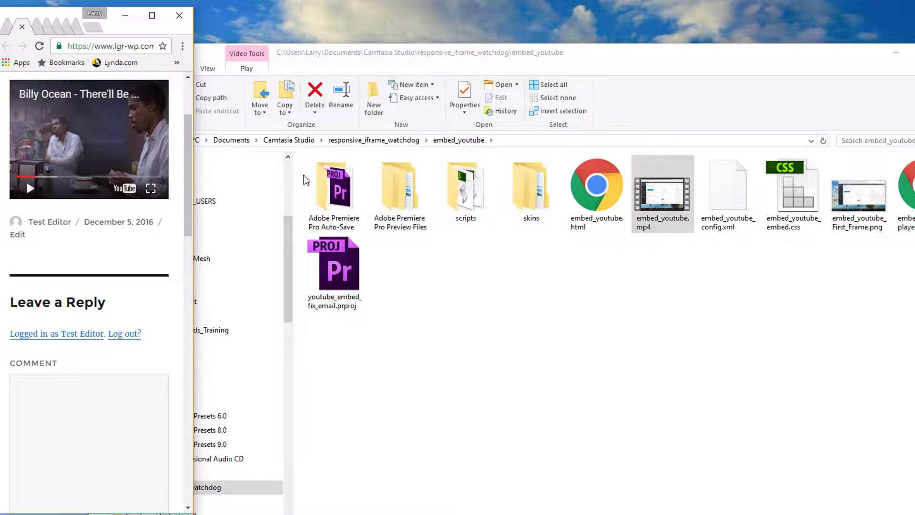
left_click_drag(195, 101, 914, 162)
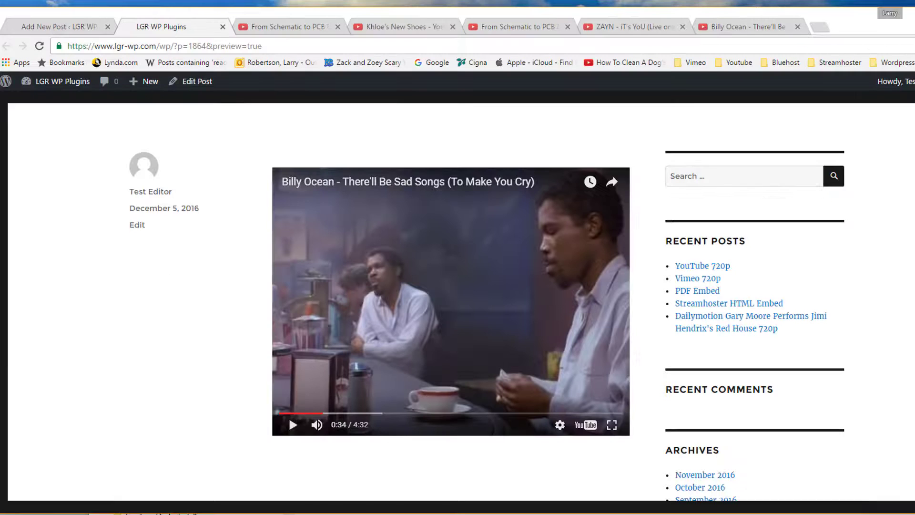
left_click(222, 27)
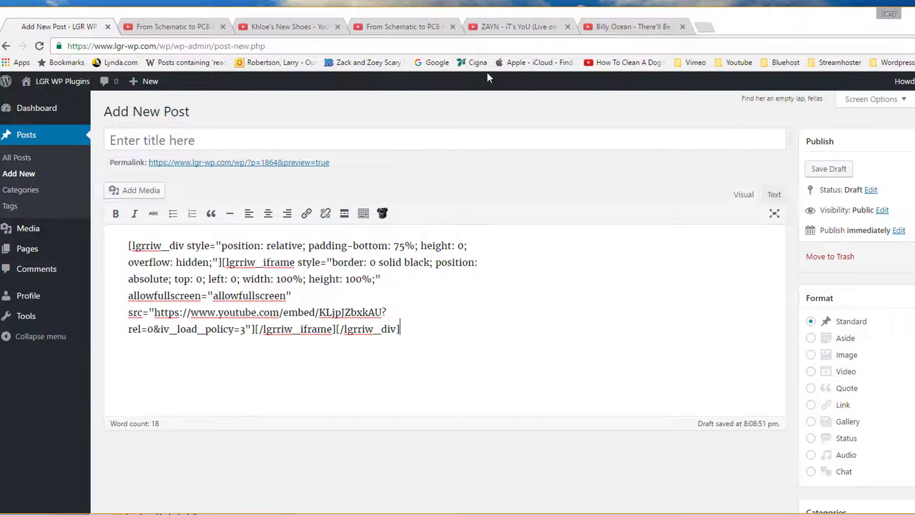